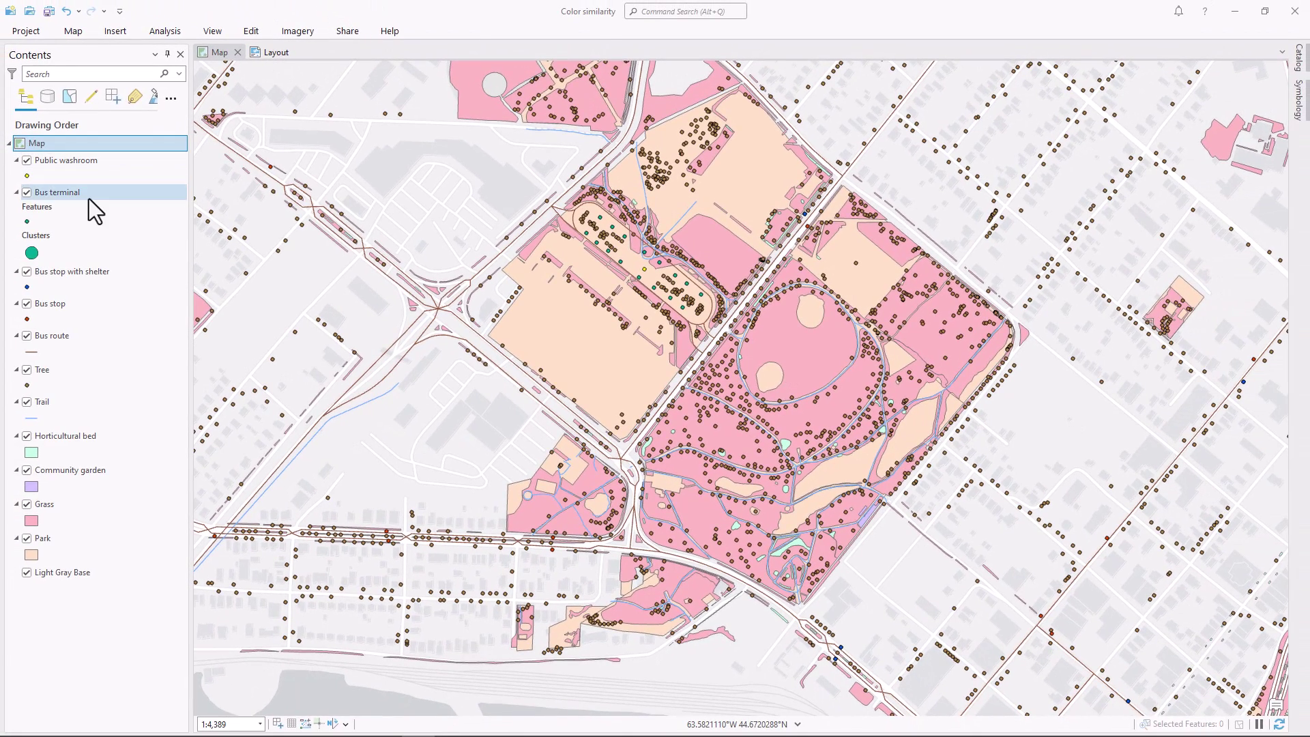
- Review the Bus terminal layer's clustering aggregation options and zoom out over Halifax harbour
click(87, 196)
click(451, 34)
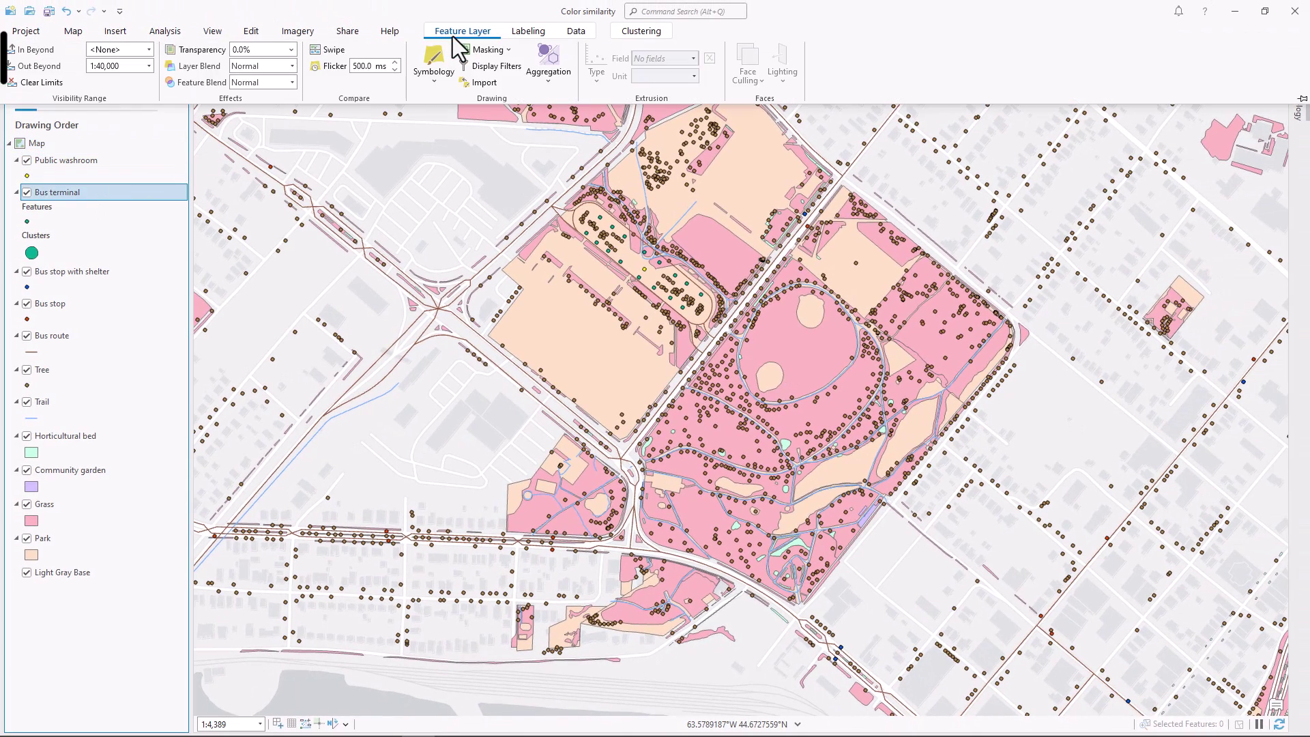
click(546, 73)
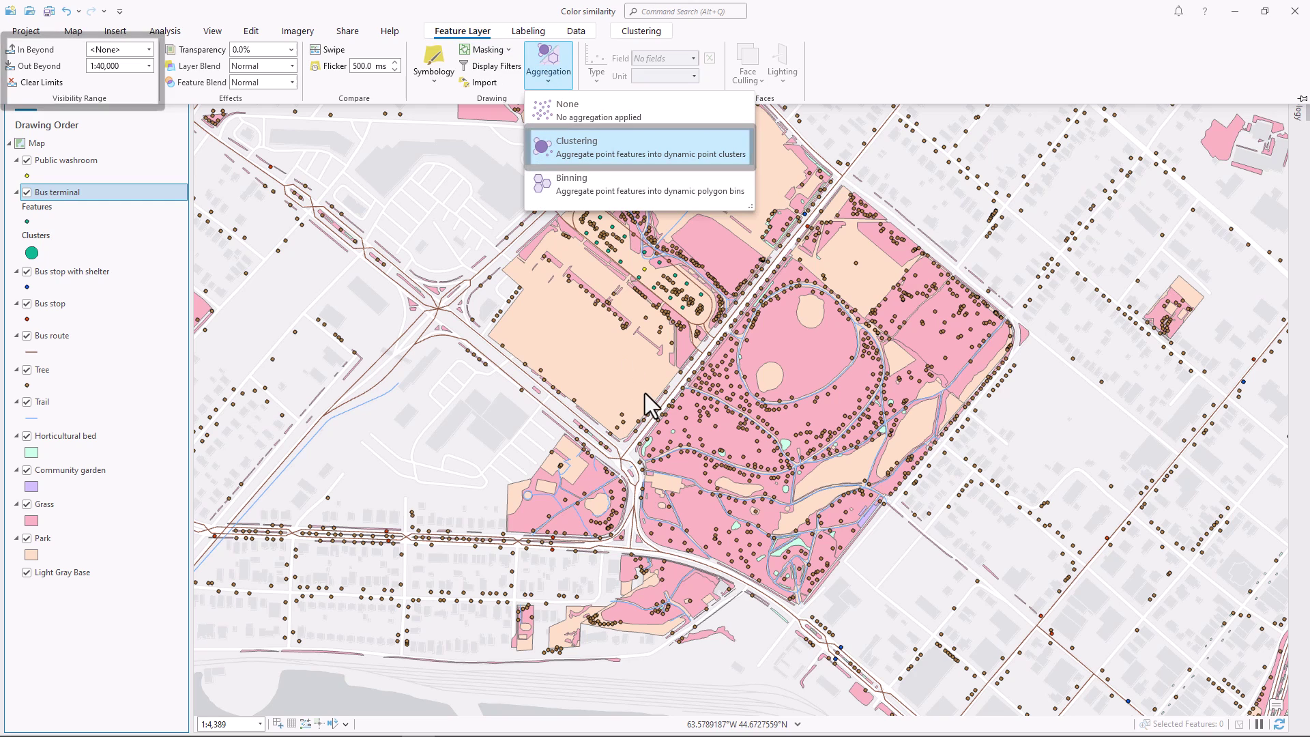
scroll(694, 447, down, 3)
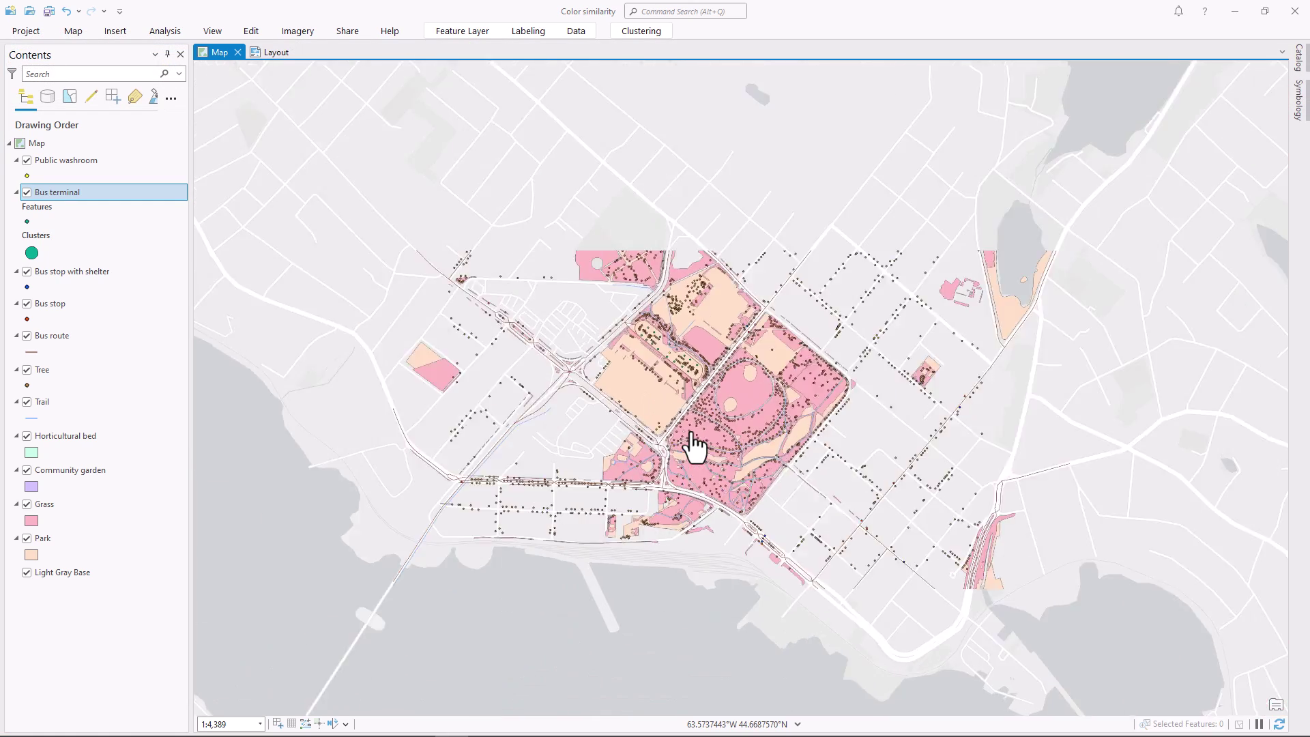
scroll(694, 446, down, 3)
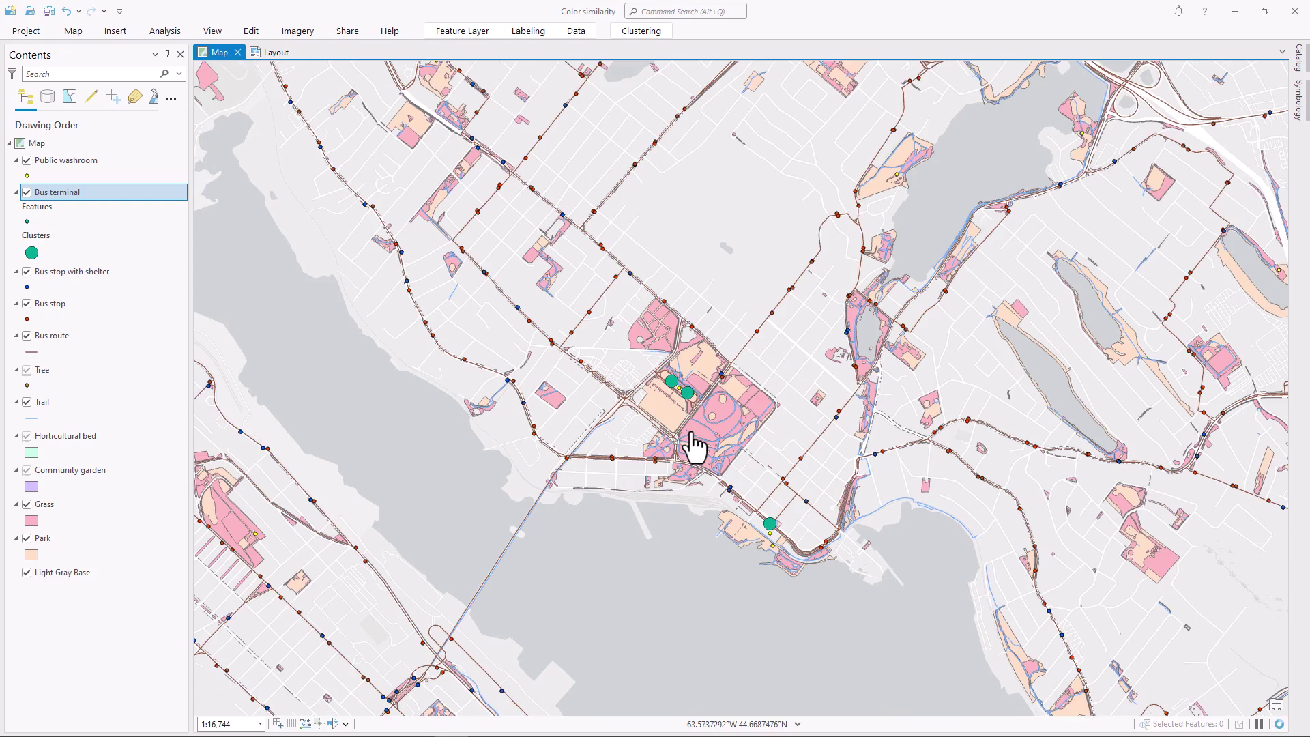
scroll(694, 447, up, 3)
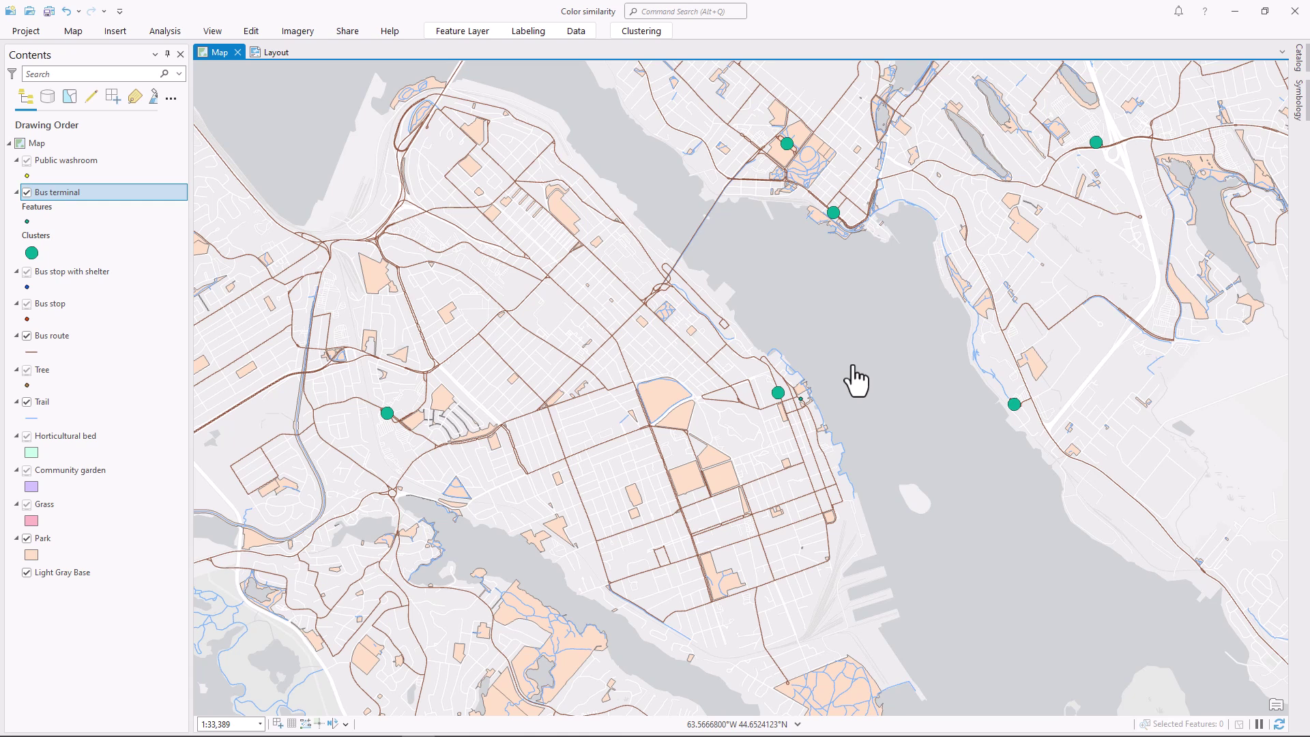
- Fill Park areas with the green Park gallery style and colour the Trail lines green
click(32, 554)
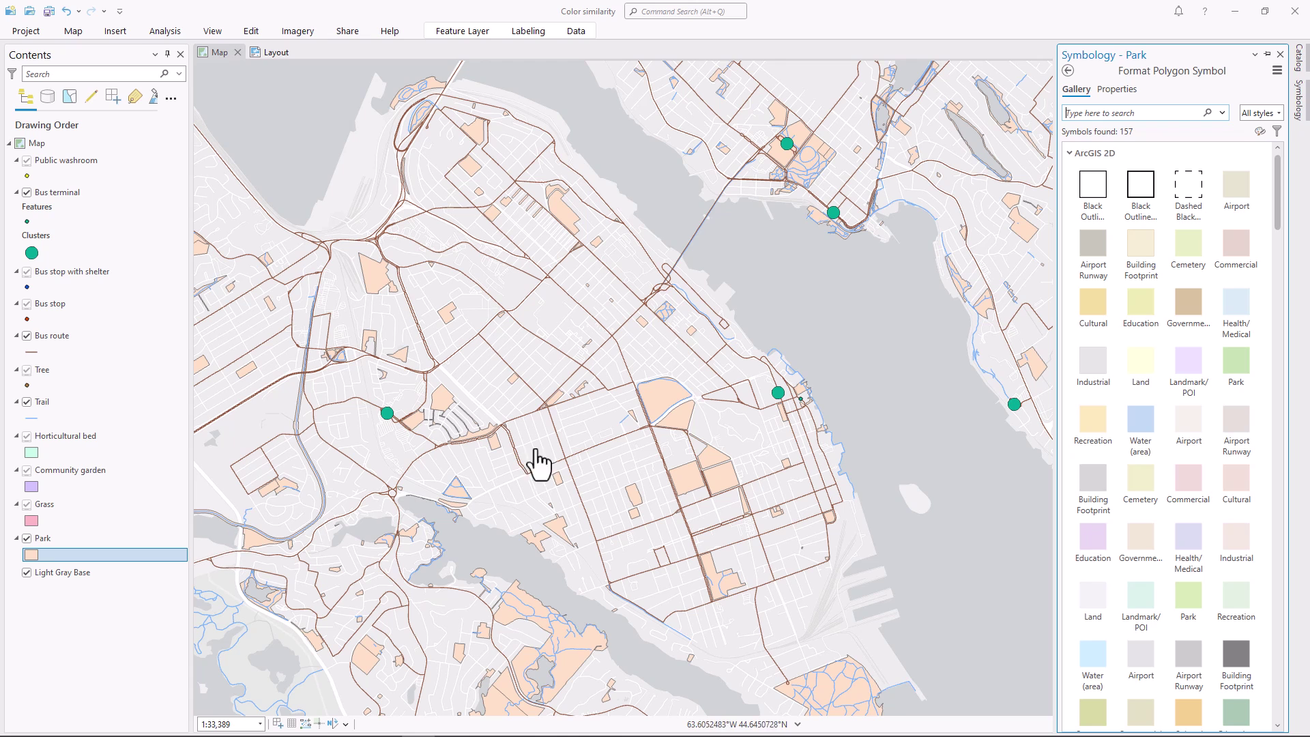
click(1234, 355)
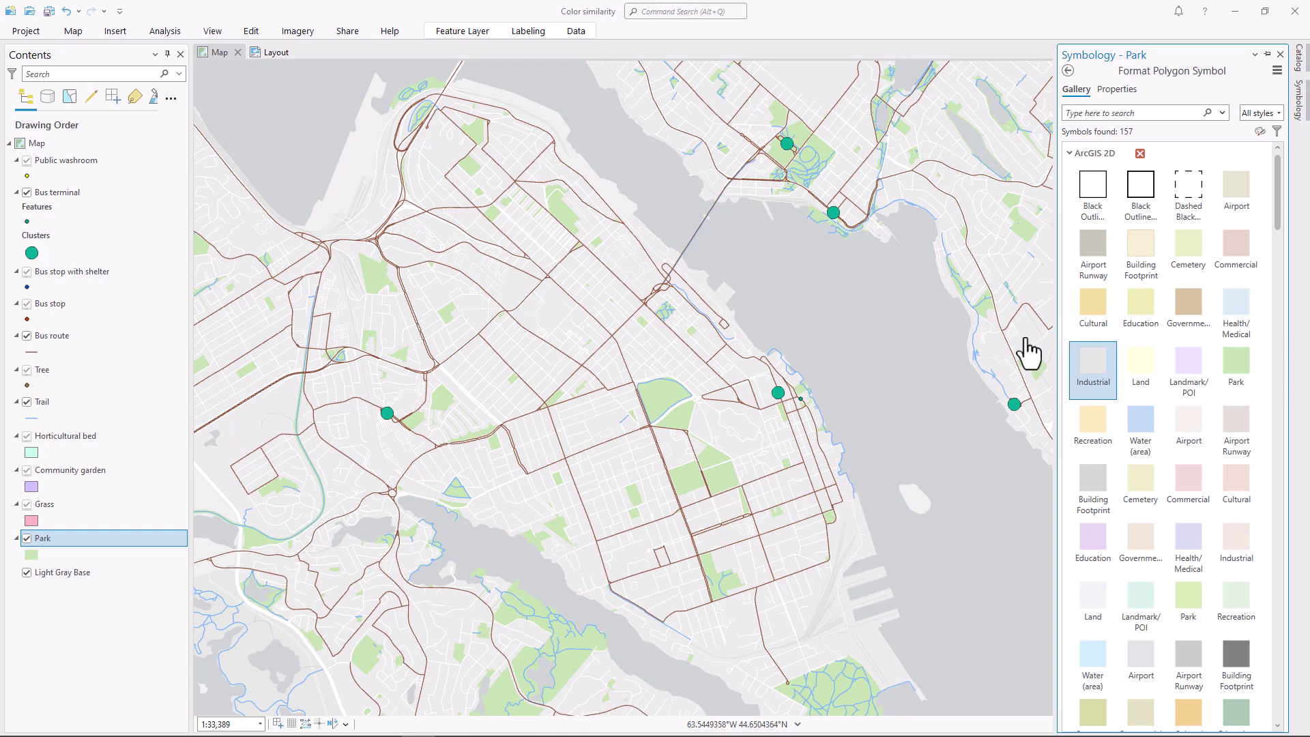
right_click(31, 418)
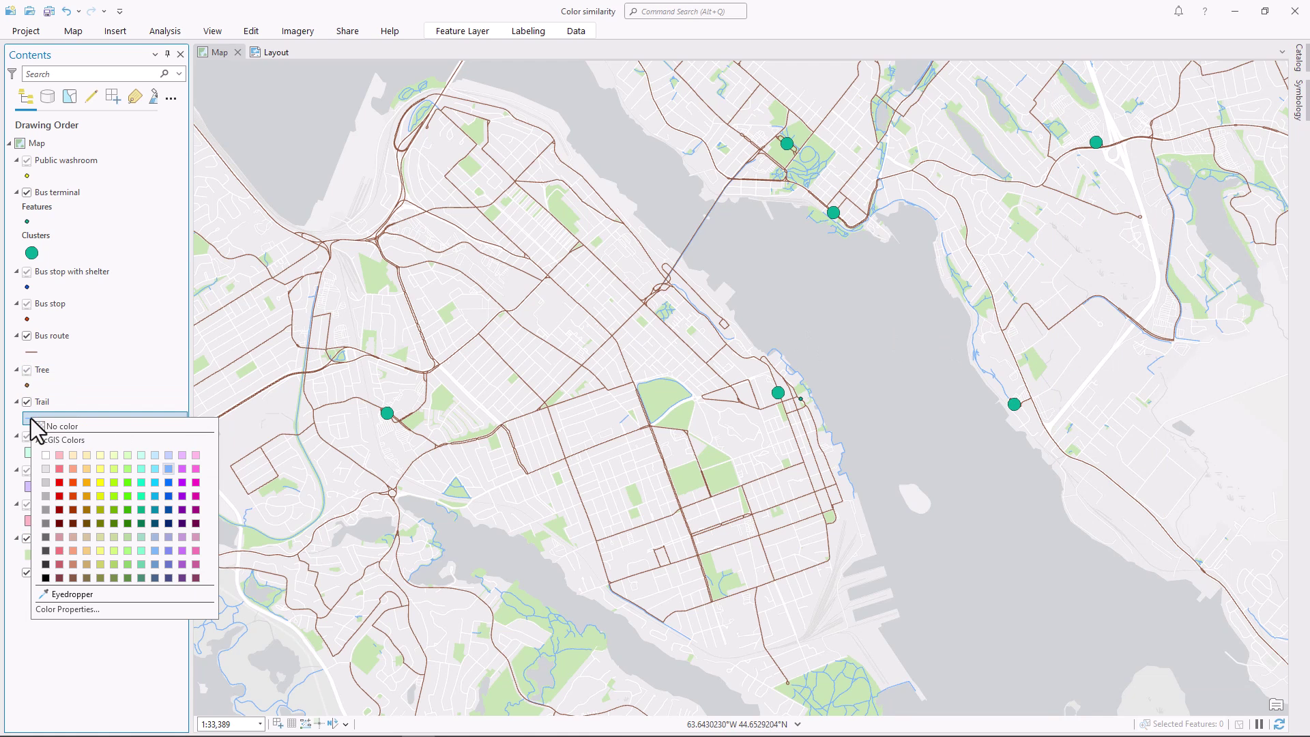
click(136, 575)
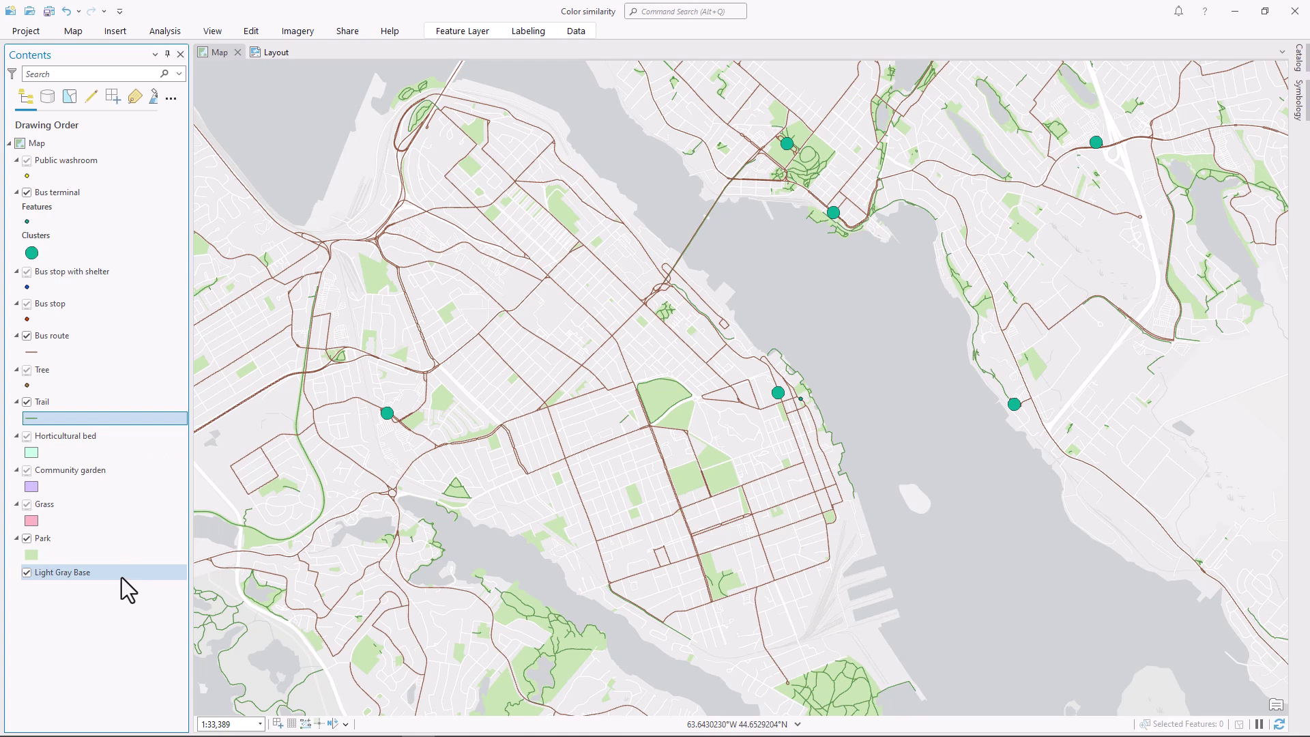
right_click(39, 355)
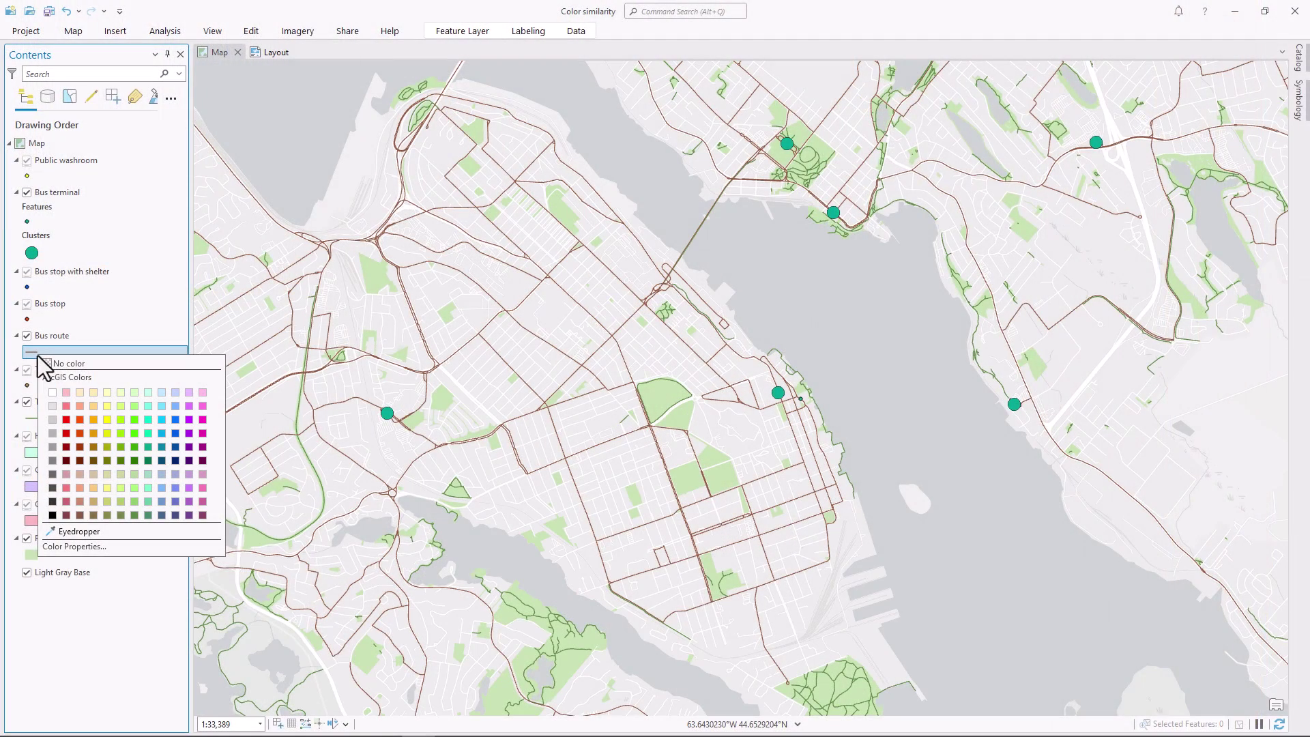
- Colour the bus routes purple, then preview the page layout and close it
click(189, 434)
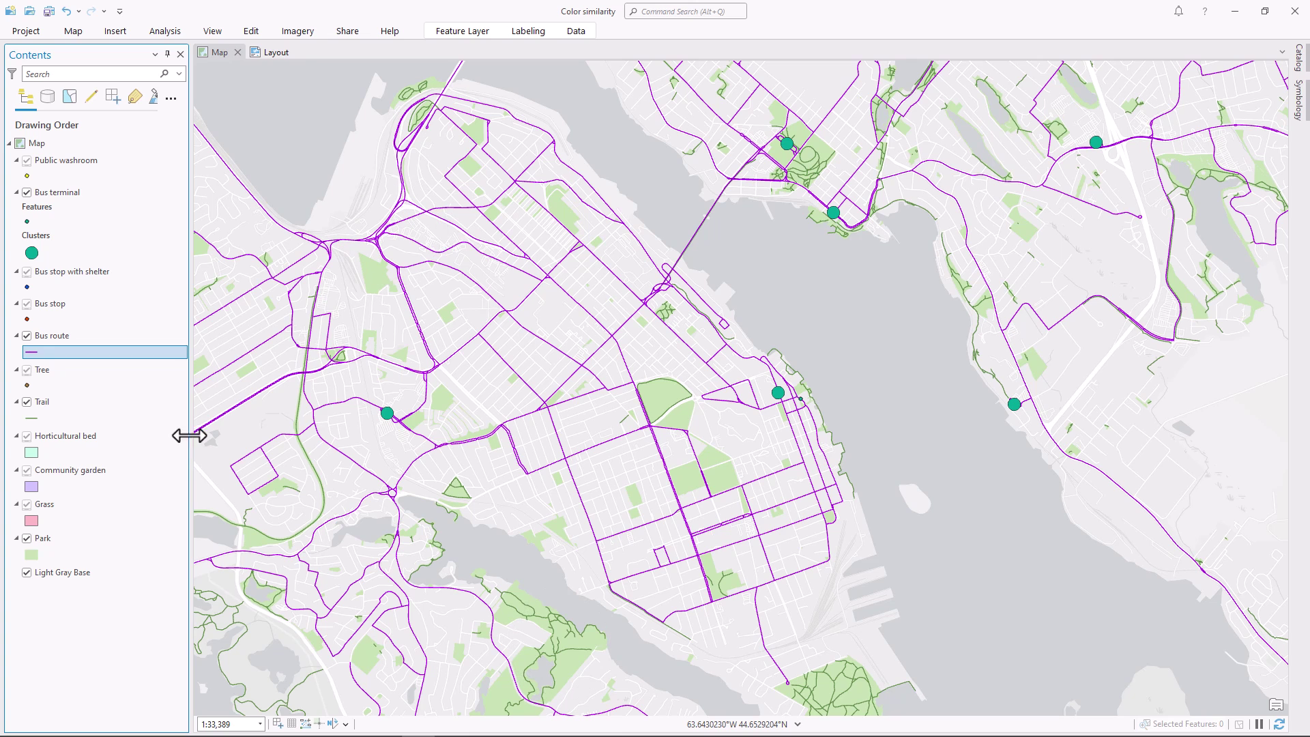
click(273, 52)
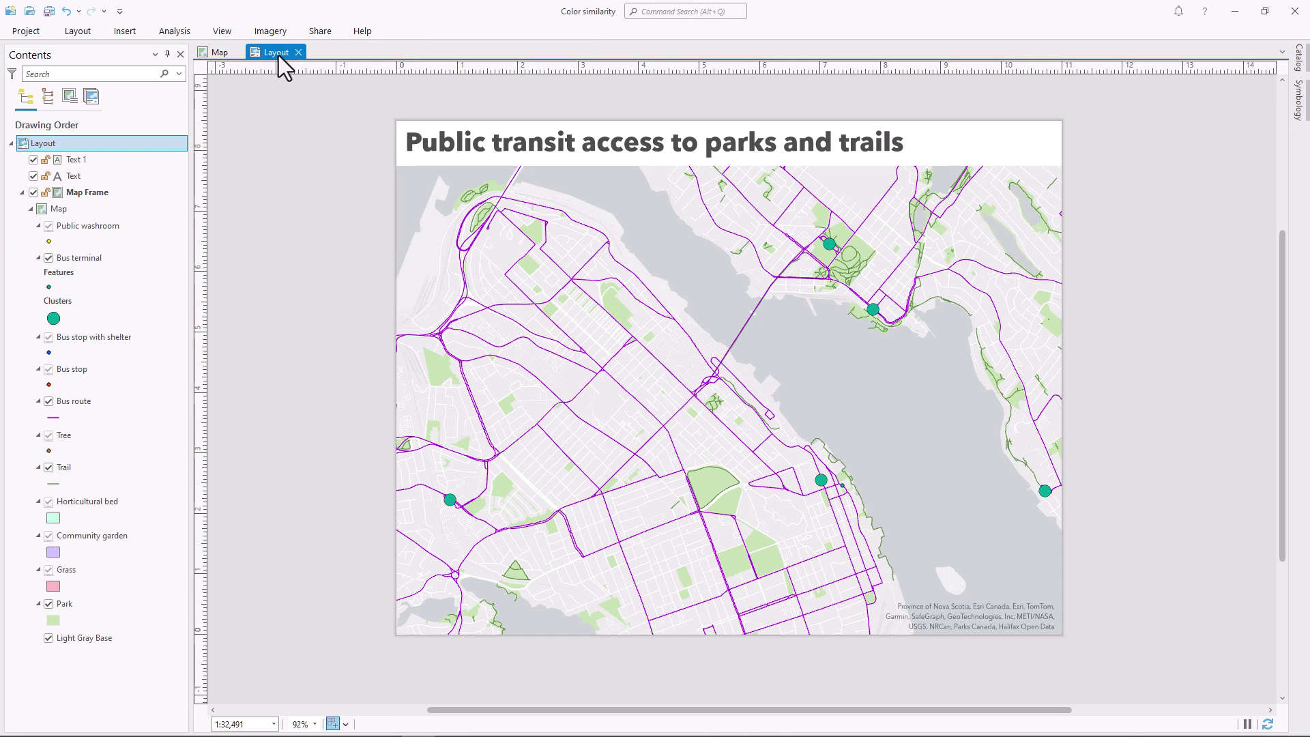
click(299, 53)
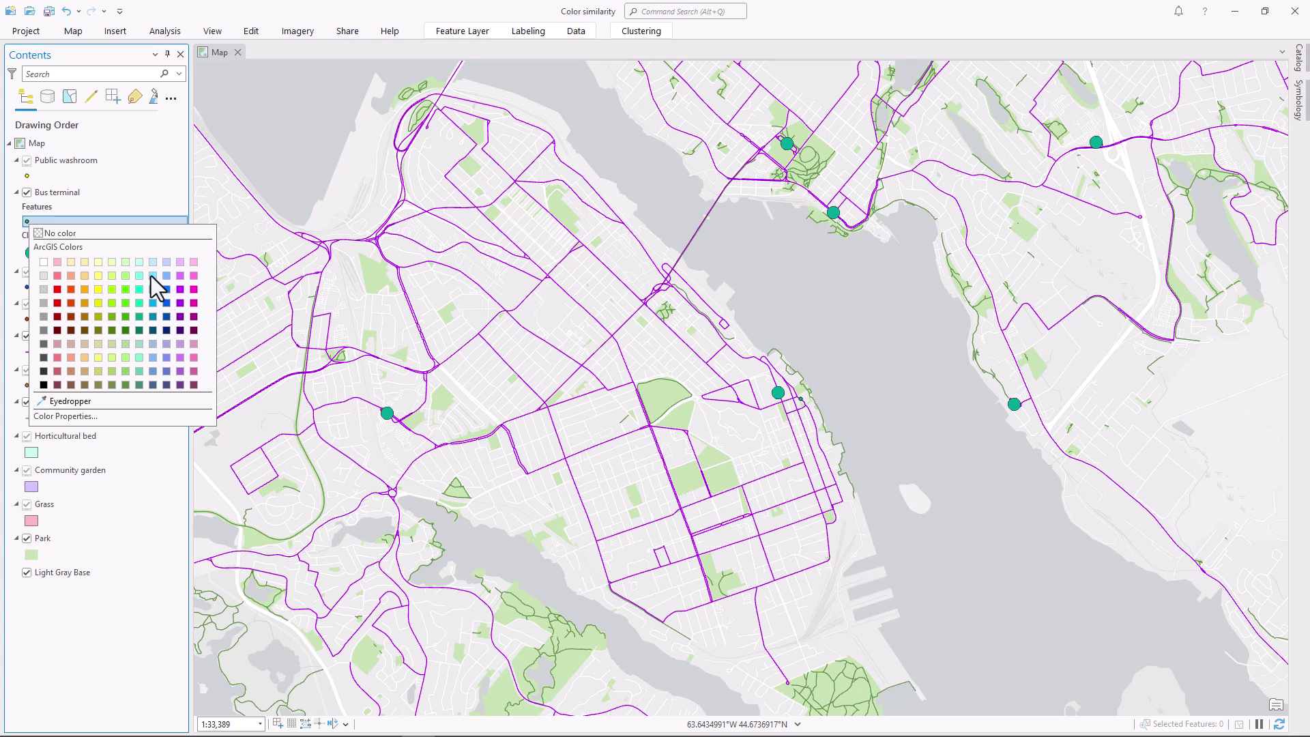
- Colour the Bus terminal points and their cluster circles purple, then zoom into the park
click(179, 304)
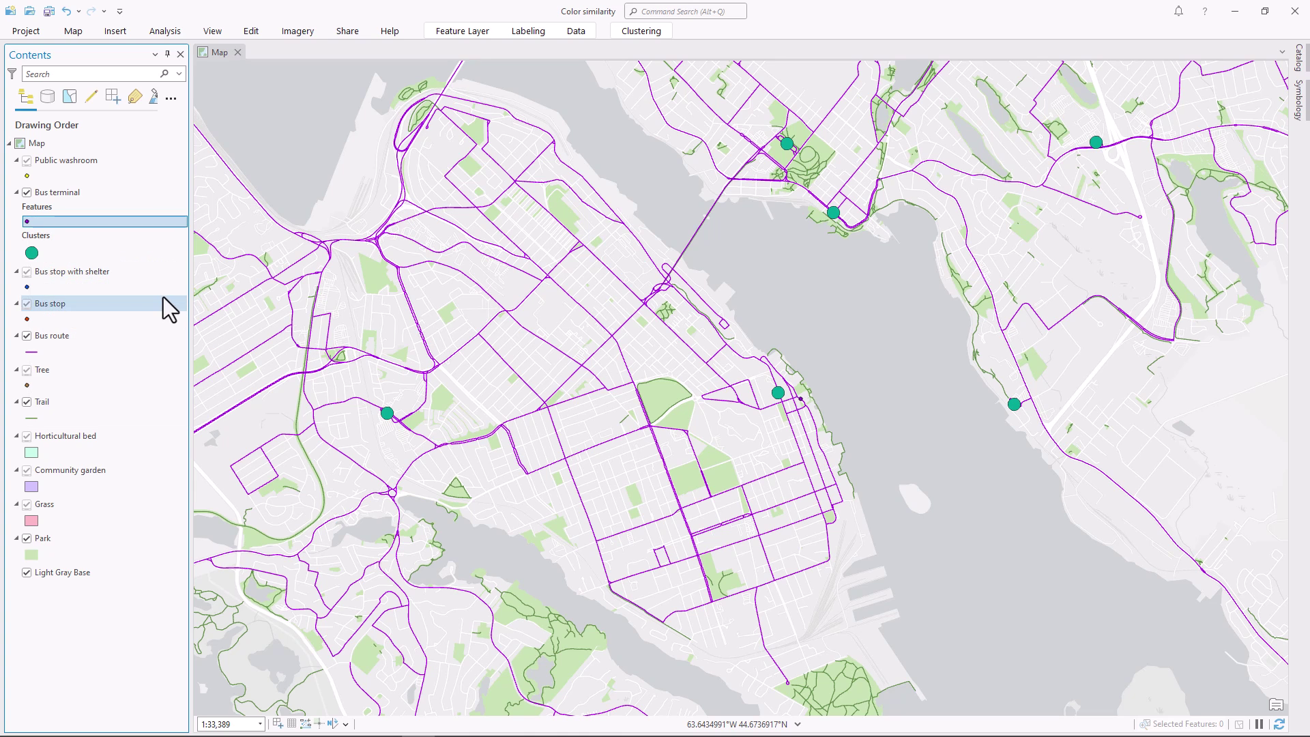
click(31, 253)
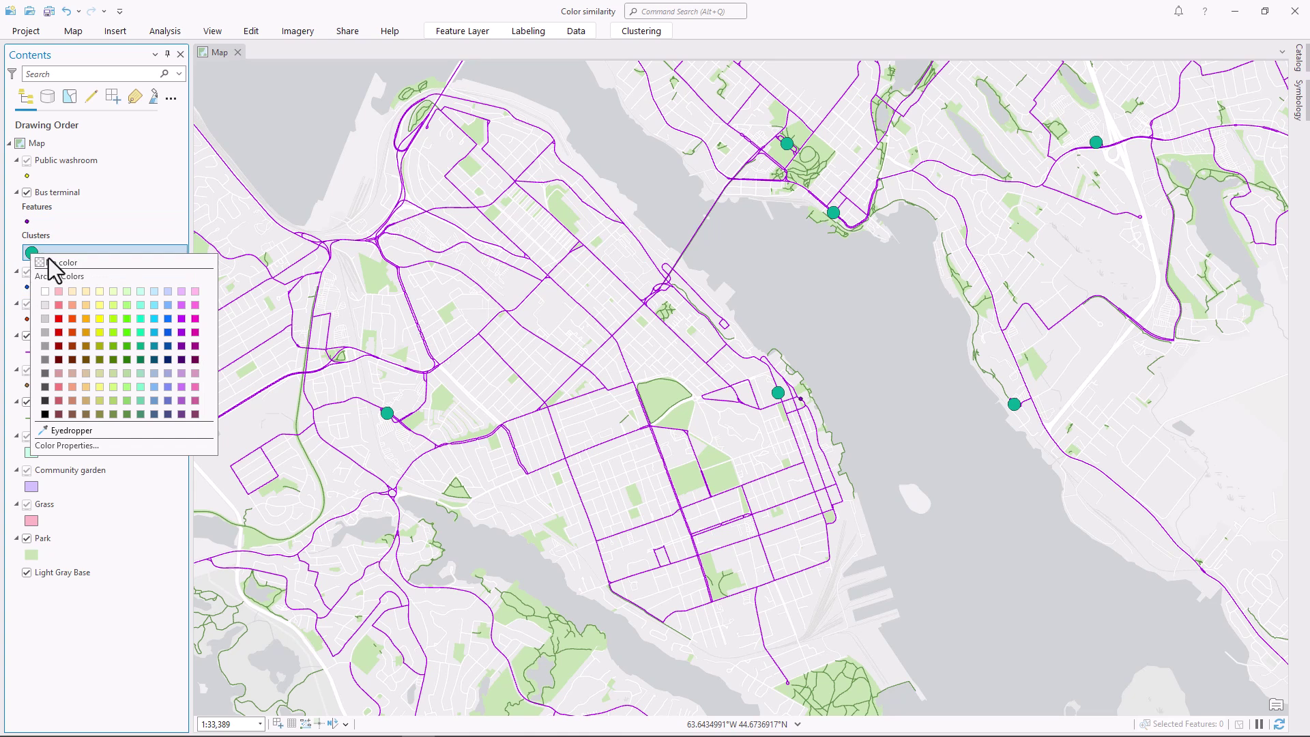
click(179, 333)
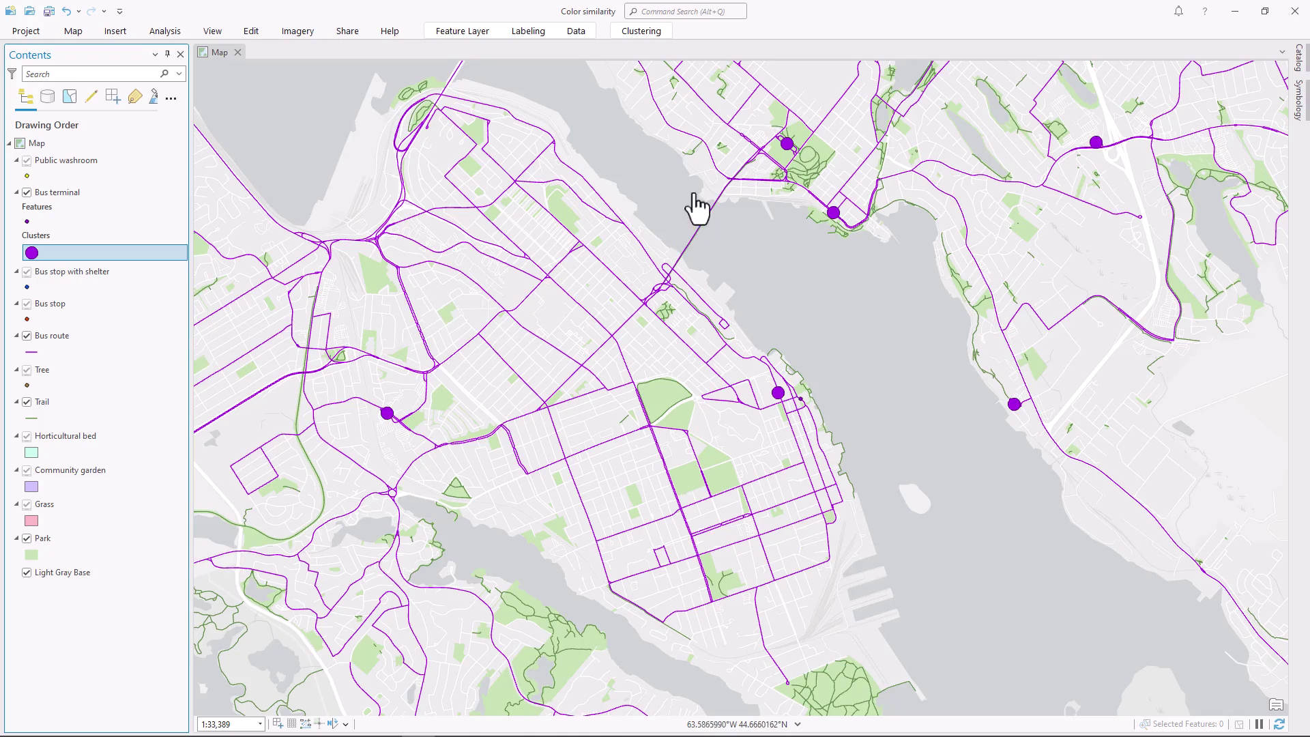
scroll(723, 400, up, 5)
scroll(762, 440, up, 2)
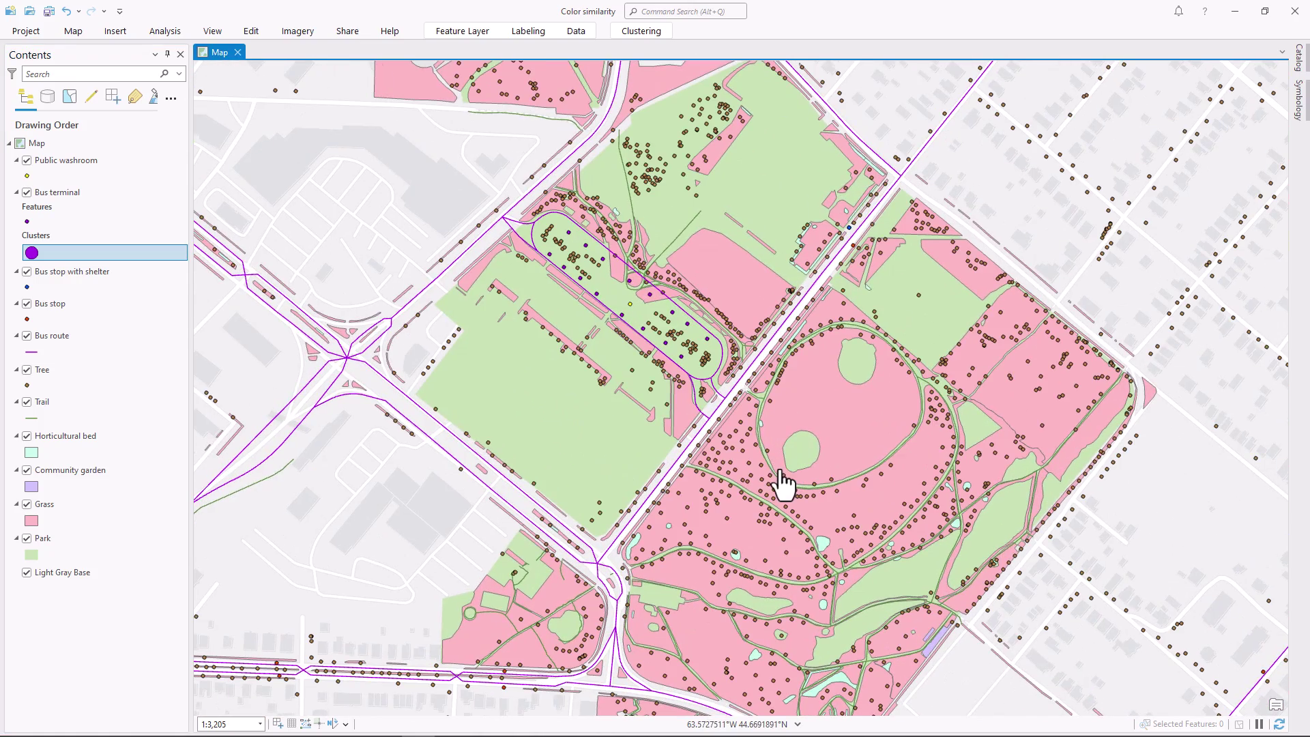
- Recolour Tree green, Horticultural bed dark green, and Community garden and Grass yellow-green
right_click(27, 384)
click(63, 427)
right_click(31, 453)
click(130, 546)
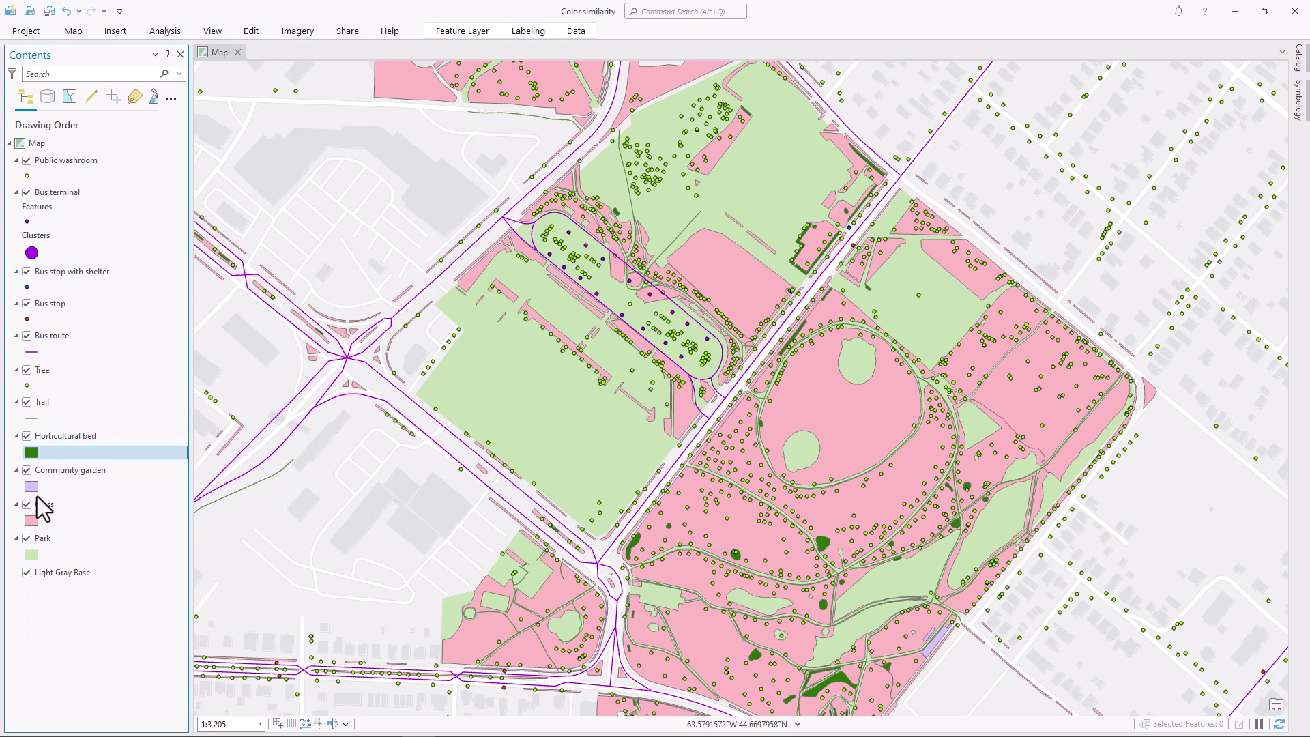
right_click(31, 486)
click(108, 577)
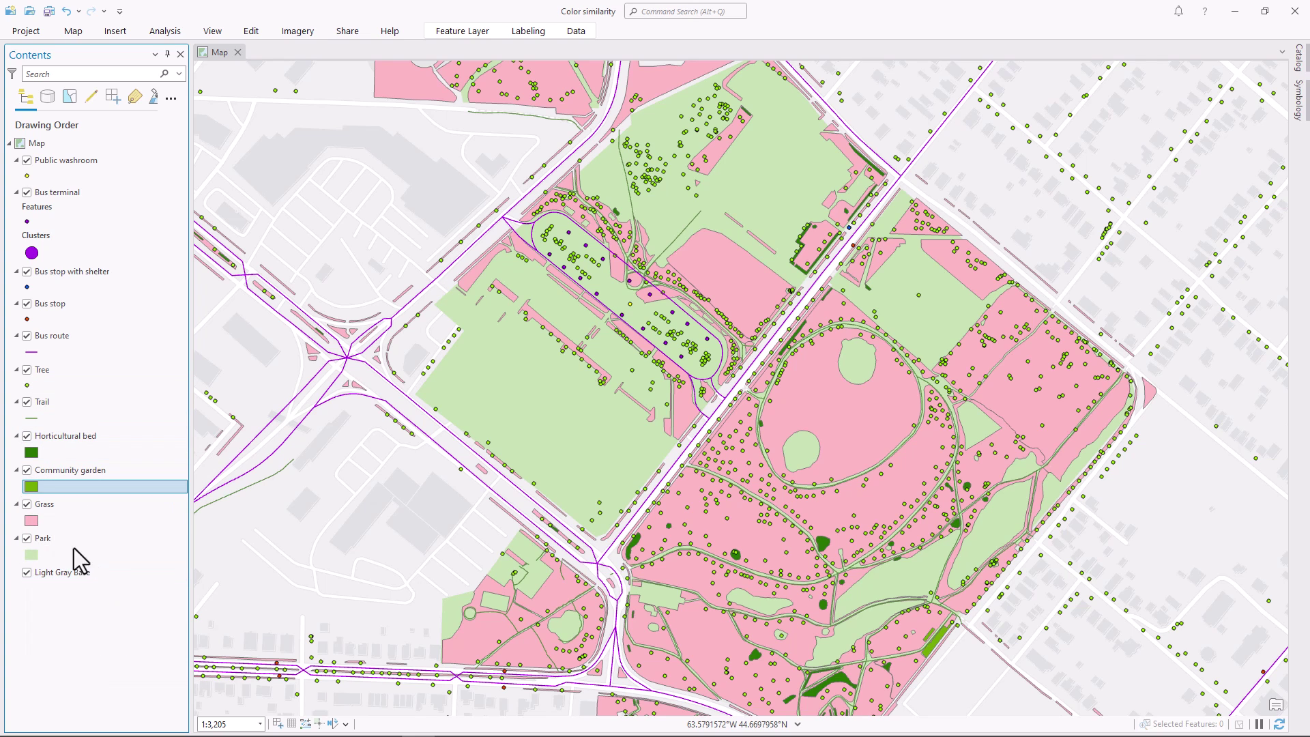
right_click(34, 520)
click(109, 571)
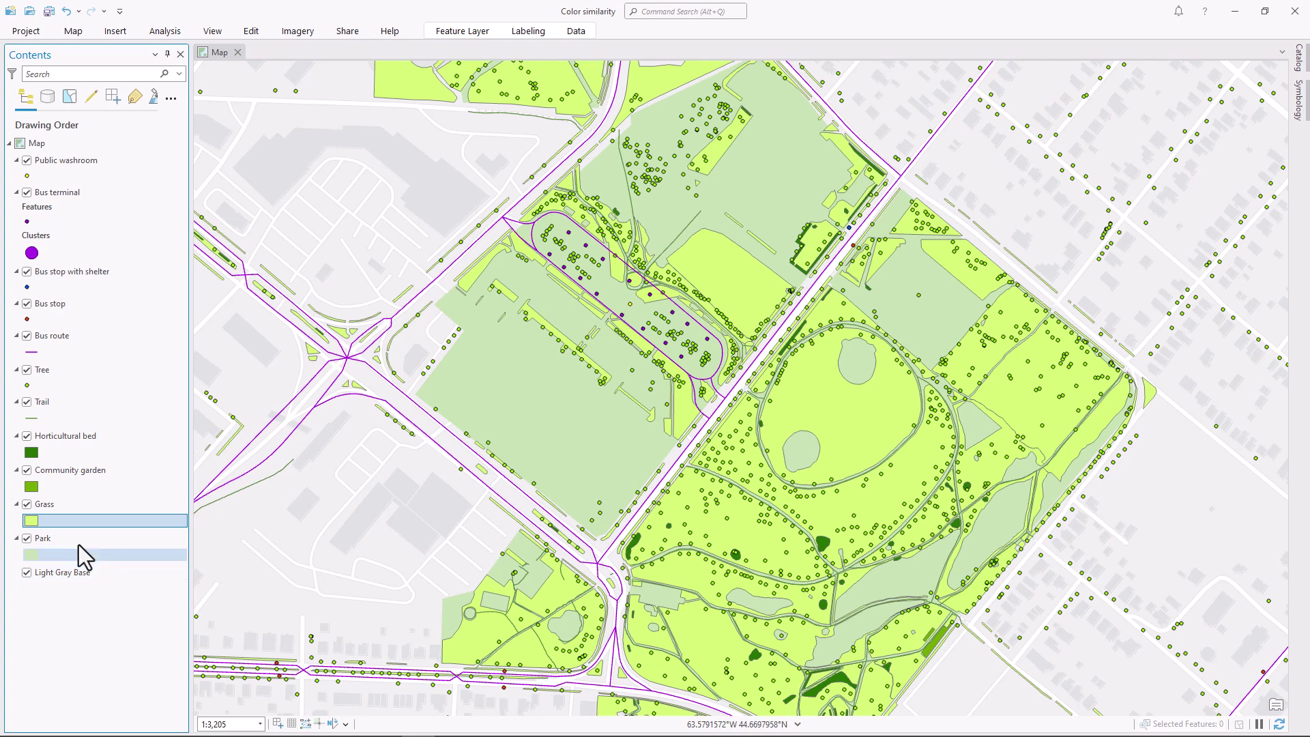
- Make Bus stop and Bus stop with shelter purple and Public washroom light cyan
right_click(27, 318)
click(176, 398)
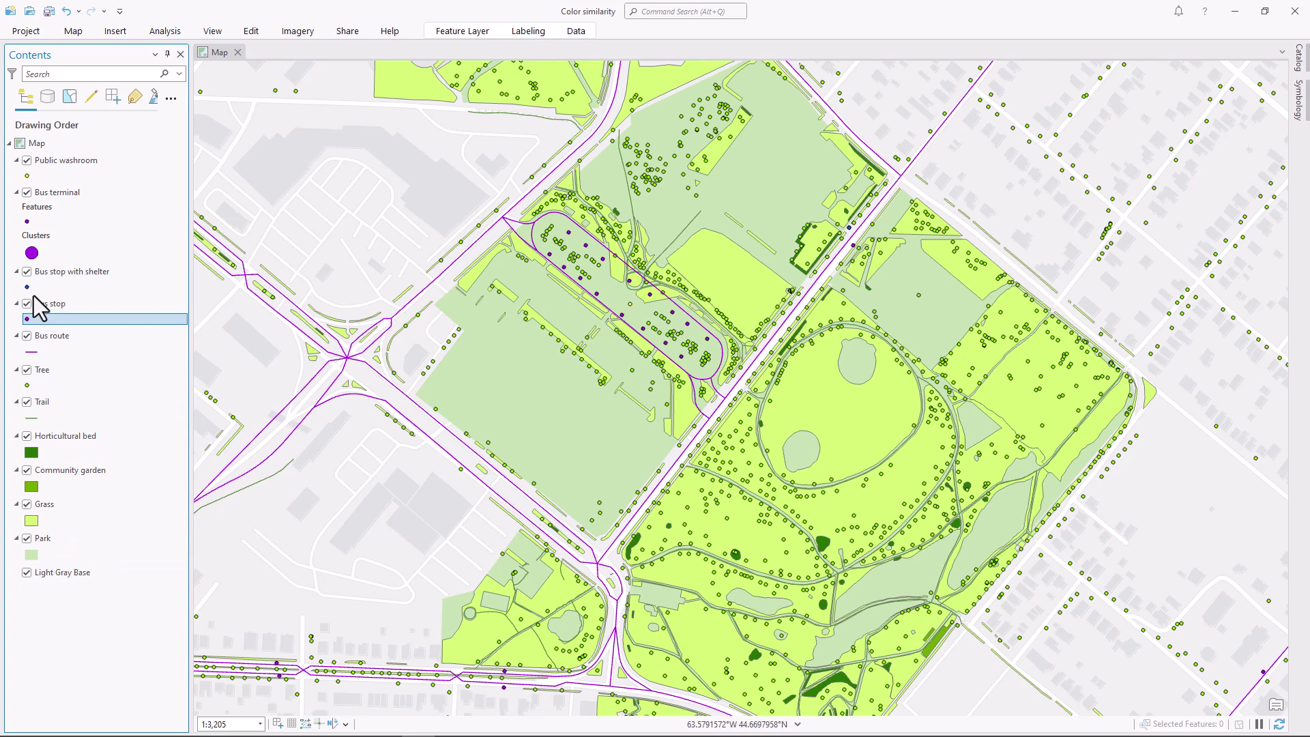
right_click(33, 289)
click(181, 372)
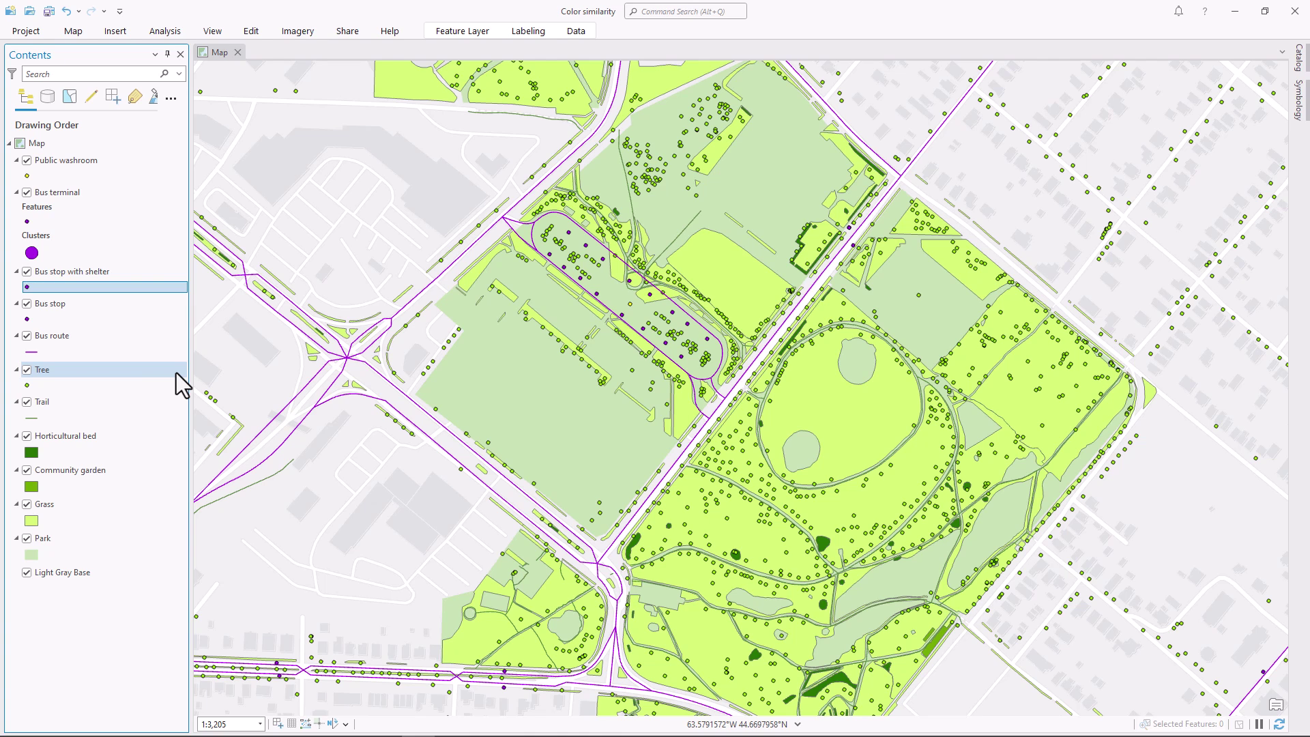
click(31, 178)
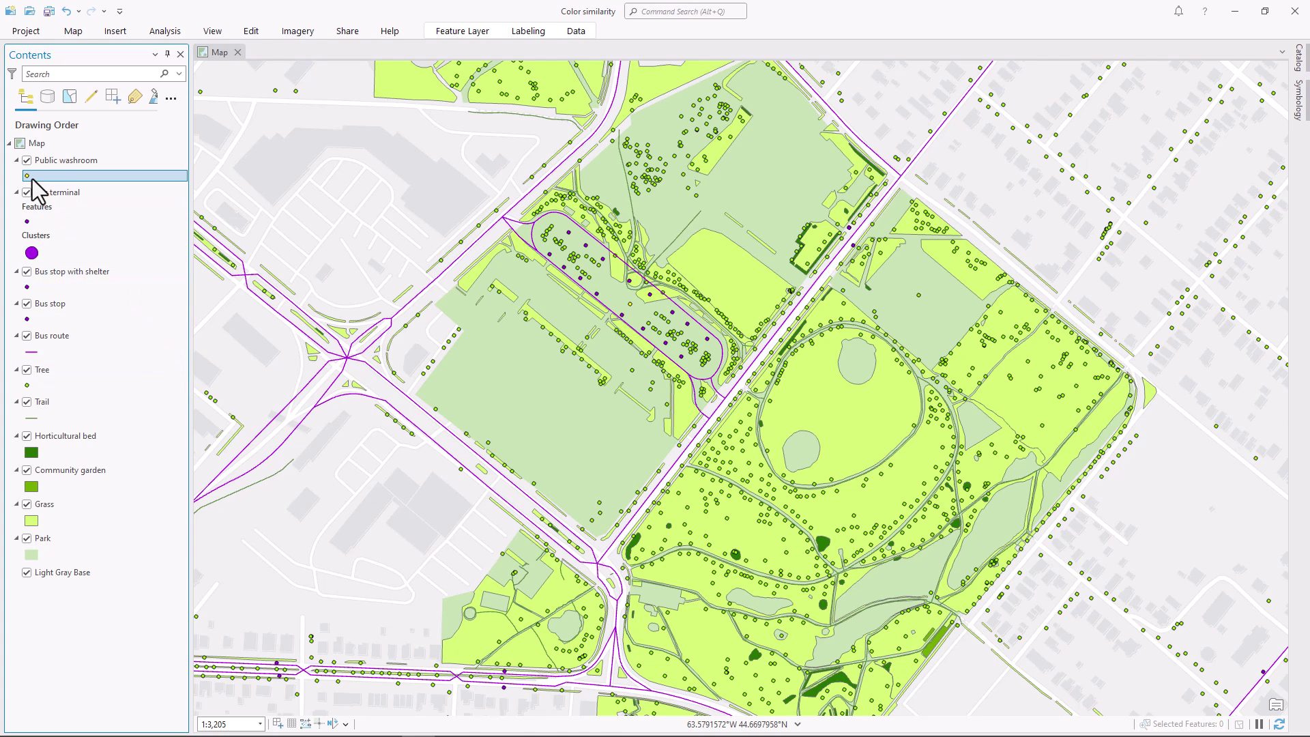
right_click(31, 179)
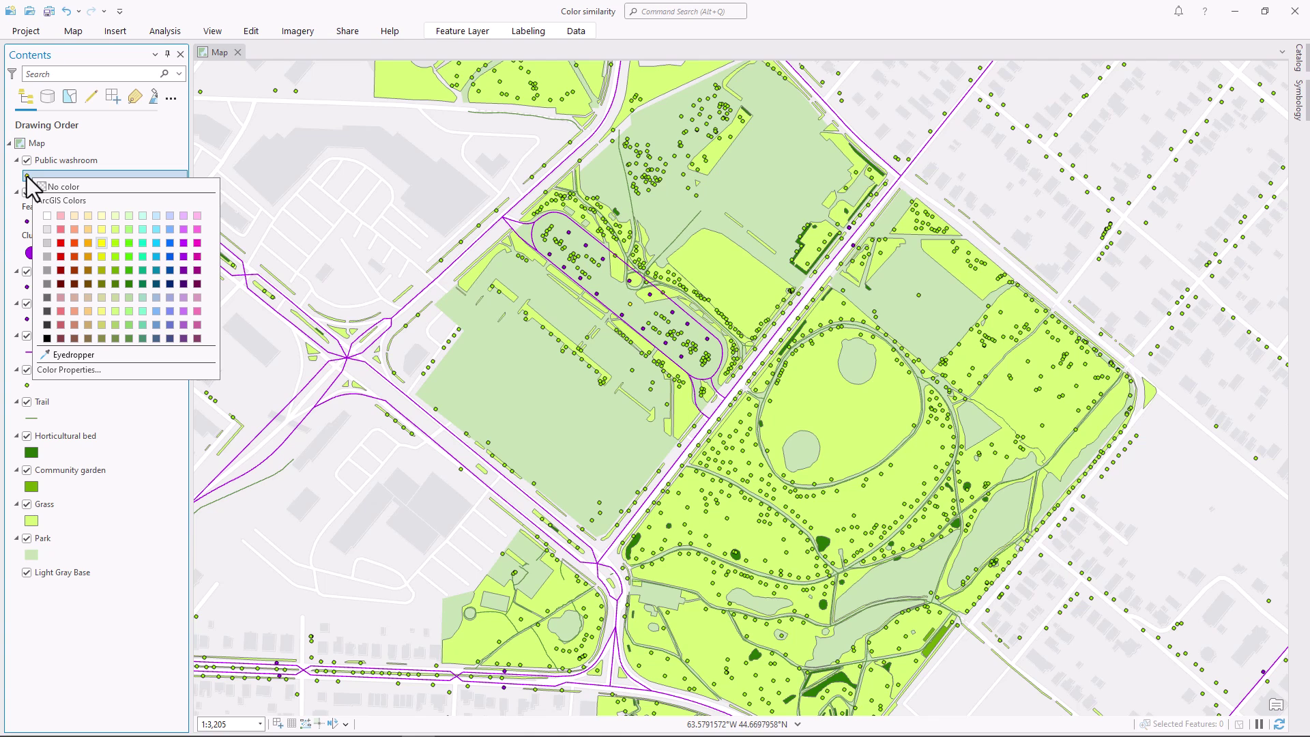
click(156, 242)
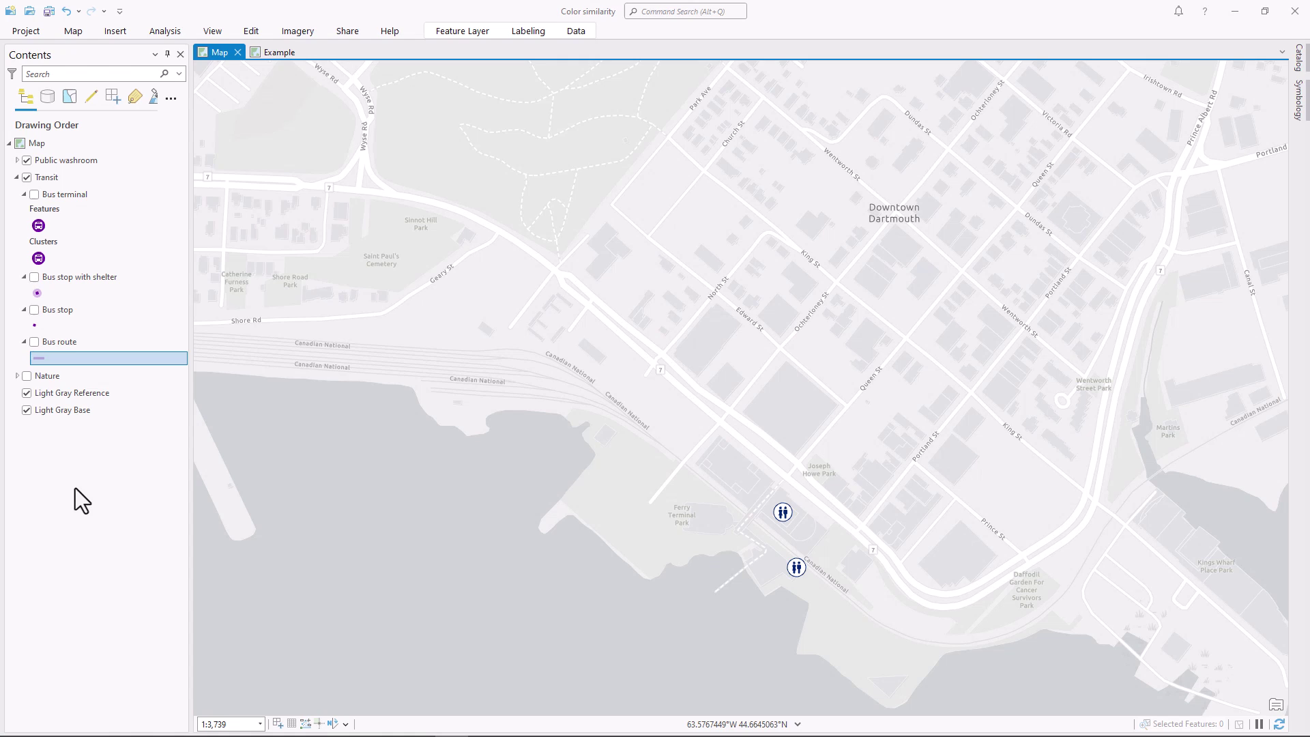
- Turn on Bus route, Bus stop, Bus stop with shelter, Bus terminal and Nature, then view the Example map
click(34, 342)
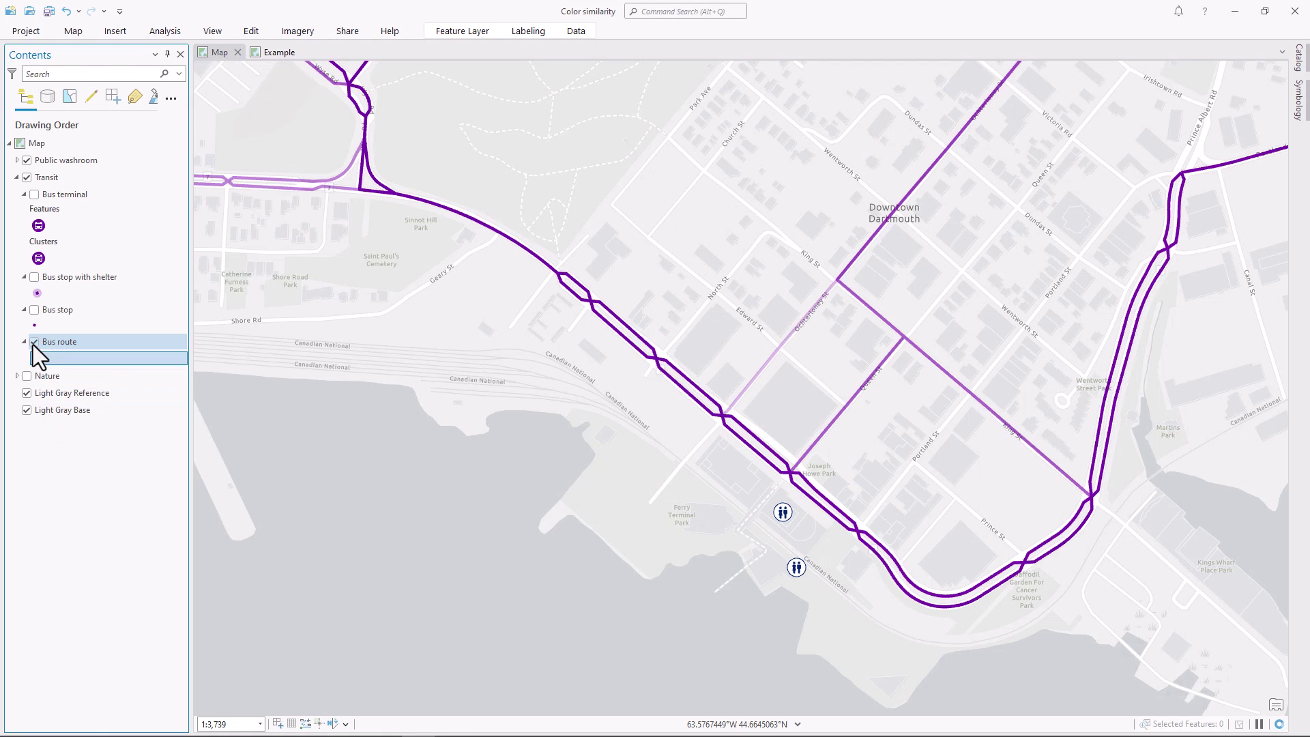
click(34, 310)
click(34, 277)
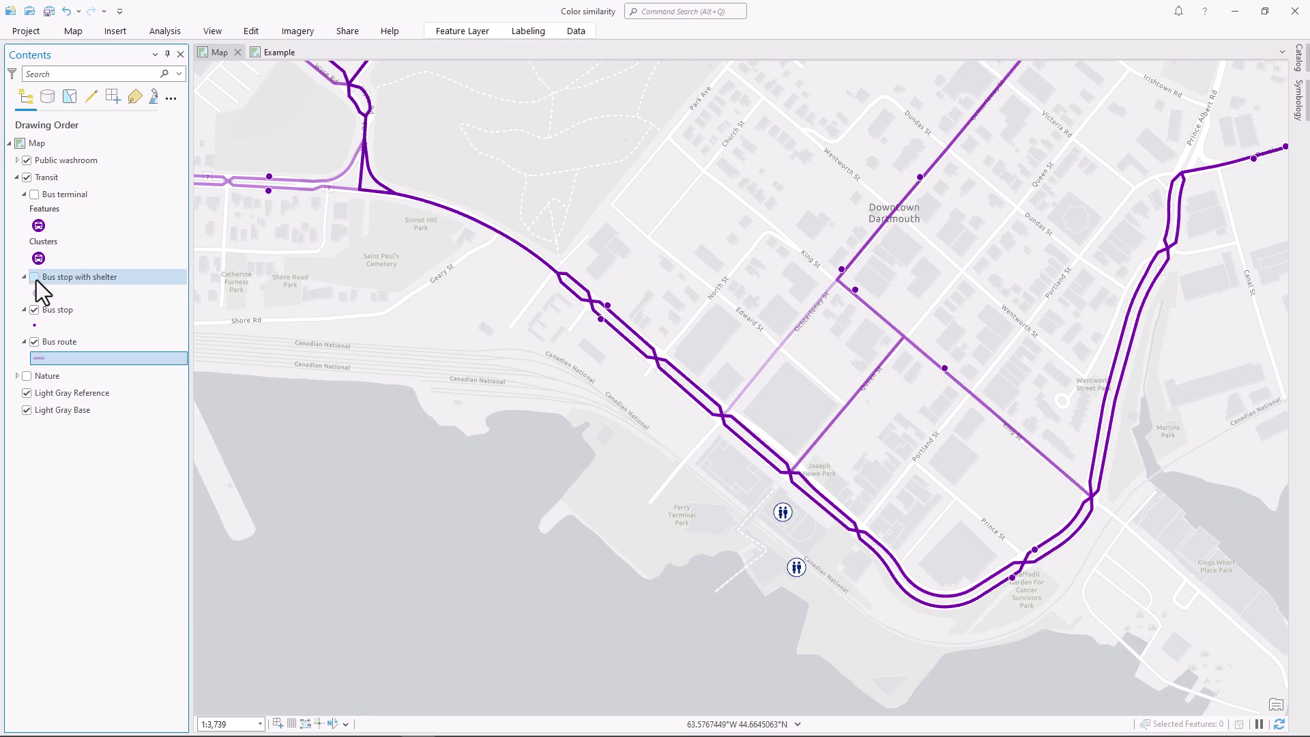
click(33, 197)
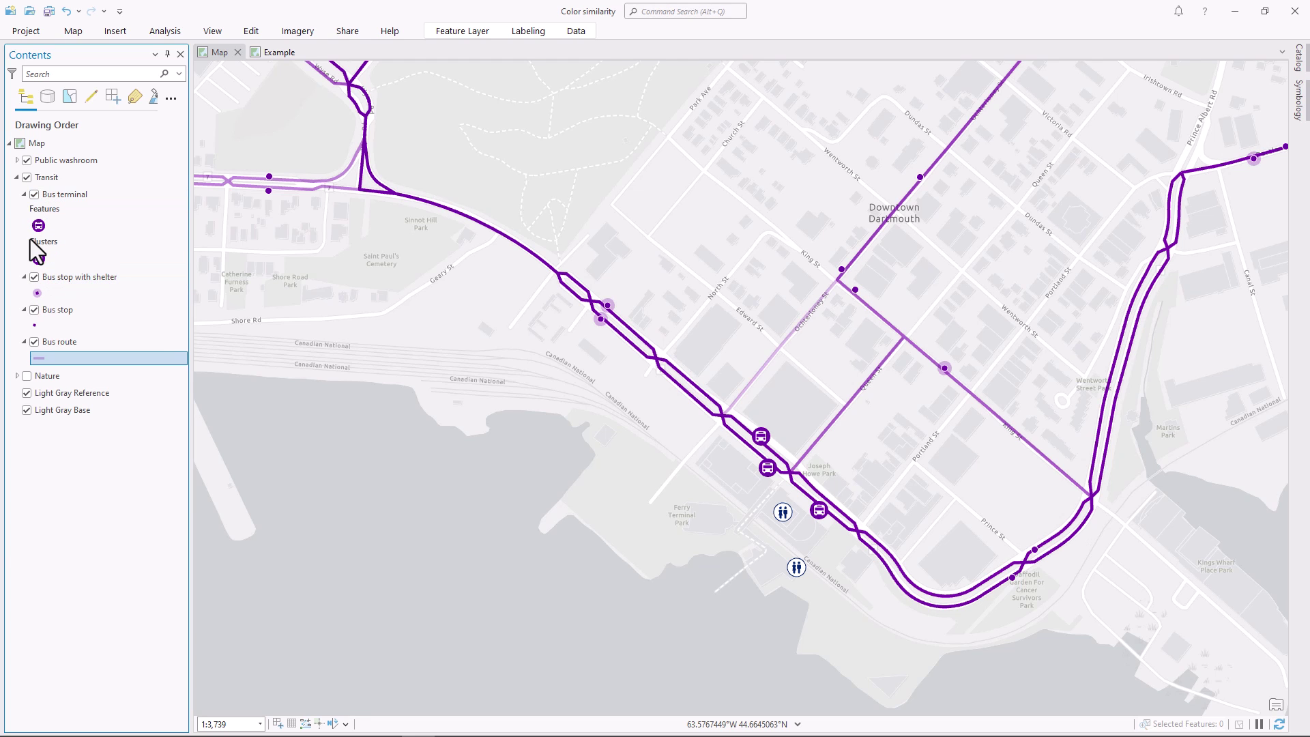
click(26, 376)
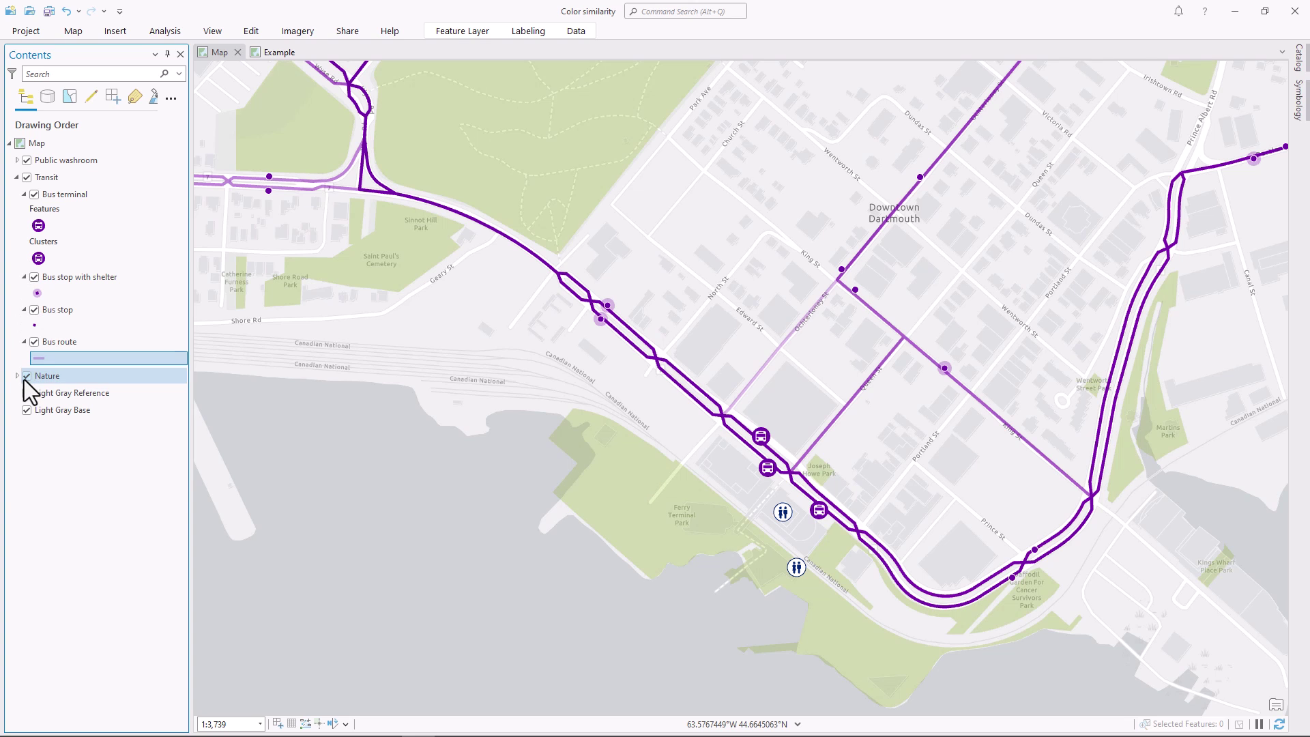
click(17, 376)
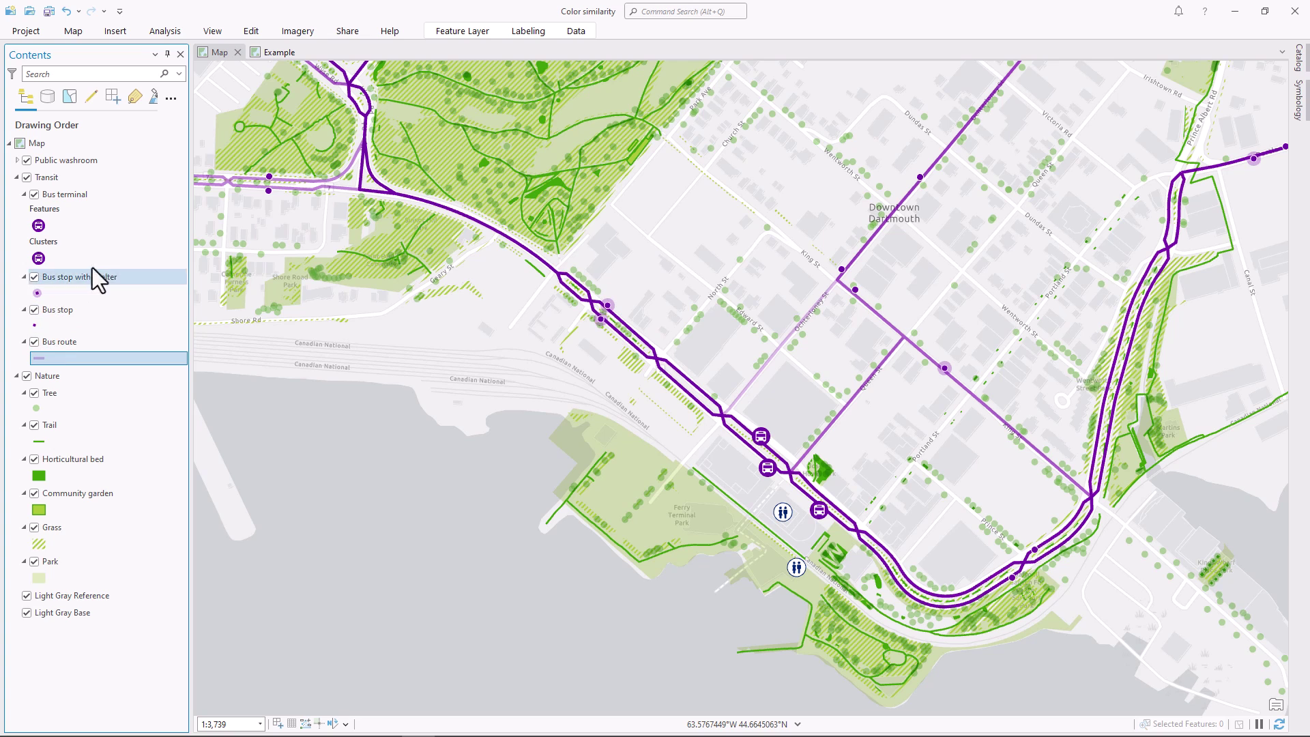
click(273, 55)
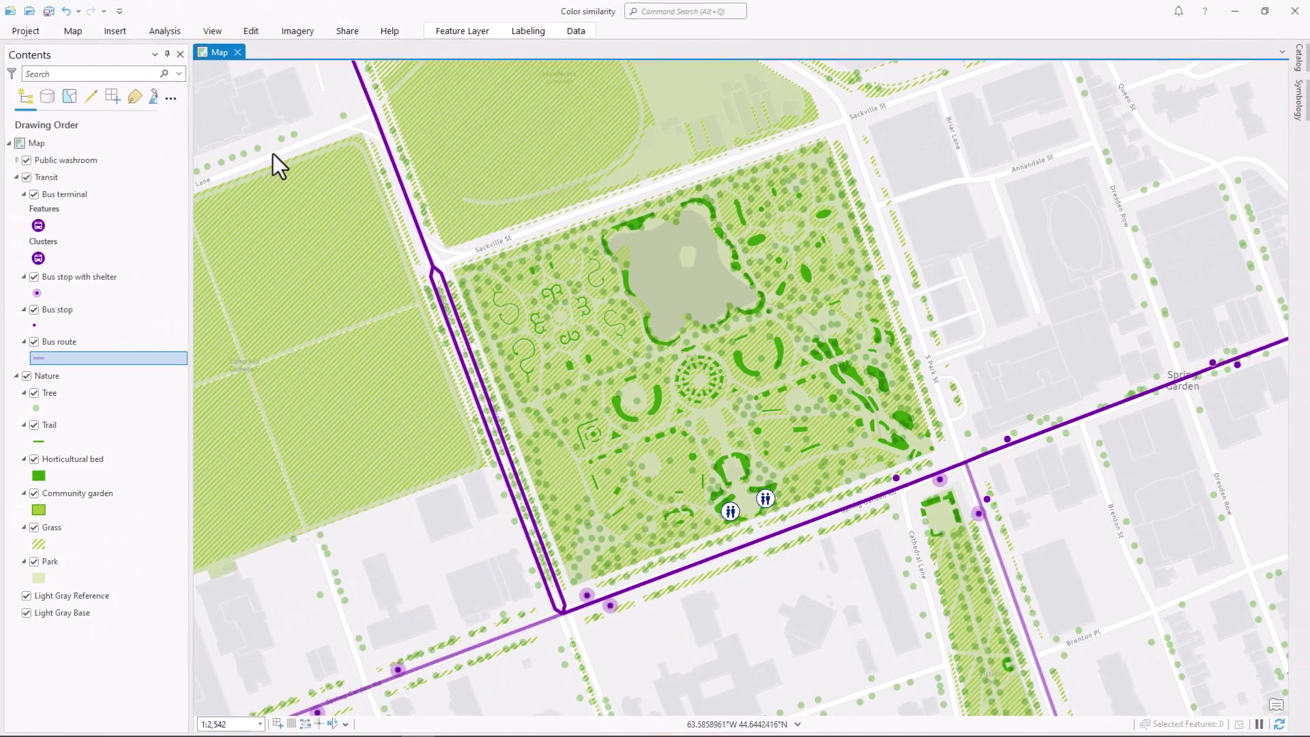
- Hide the Contents pane and pan across the North End, central Dartmouth and Dartmouth Cove
click(123, 32)
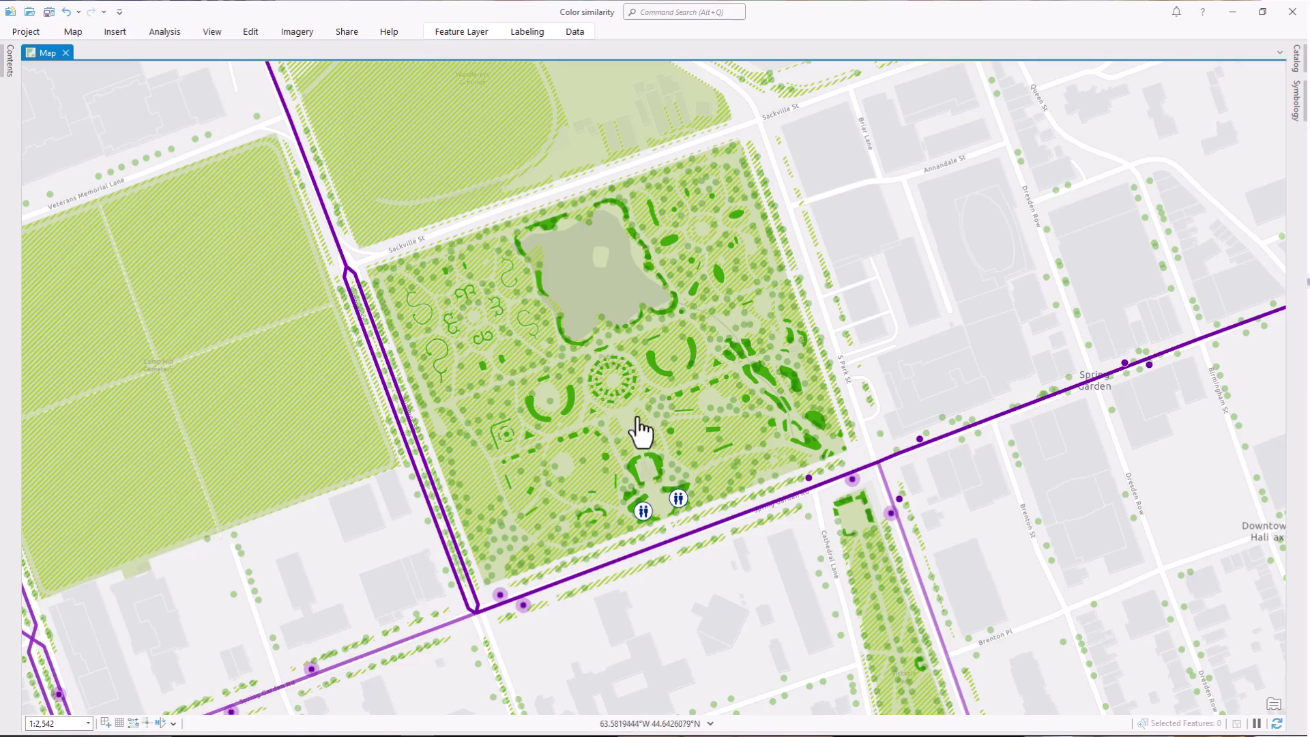
scroll(644, 377, down, 4)
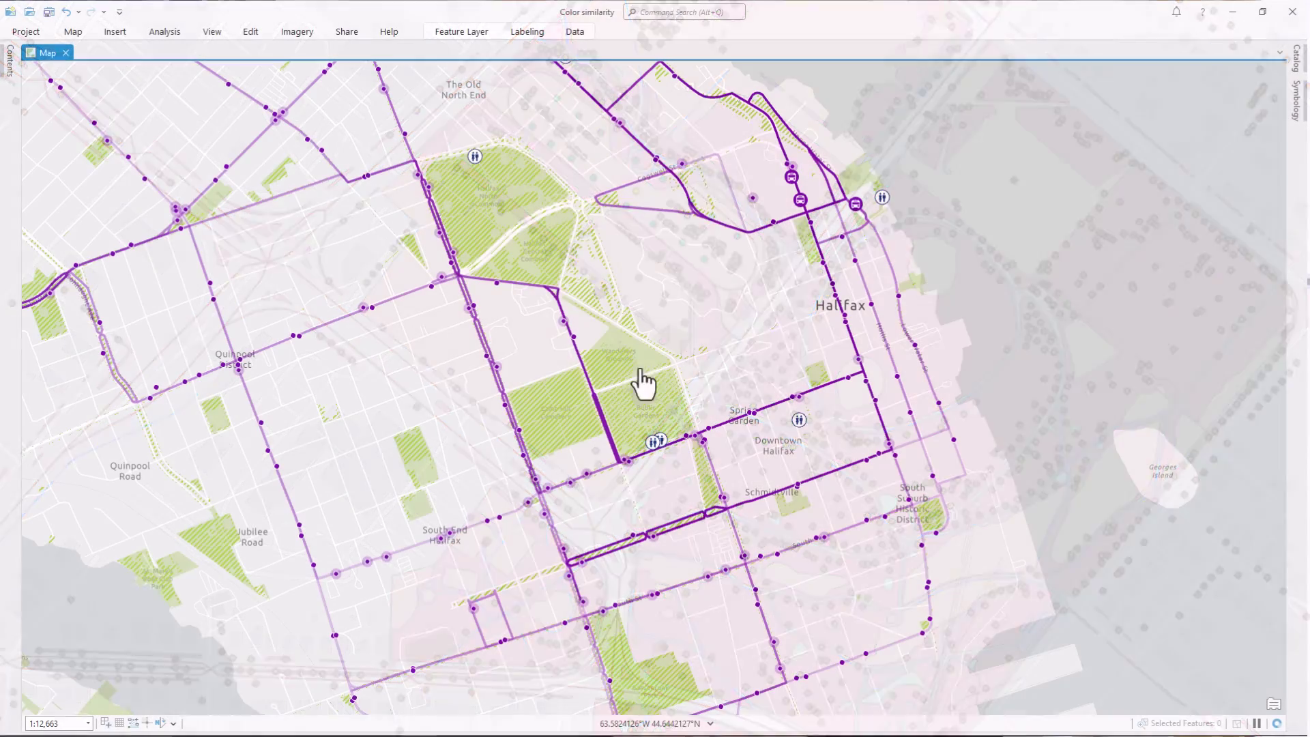
drag(713, 187, 839, 623)
drag(1082, 161, 432, 500)
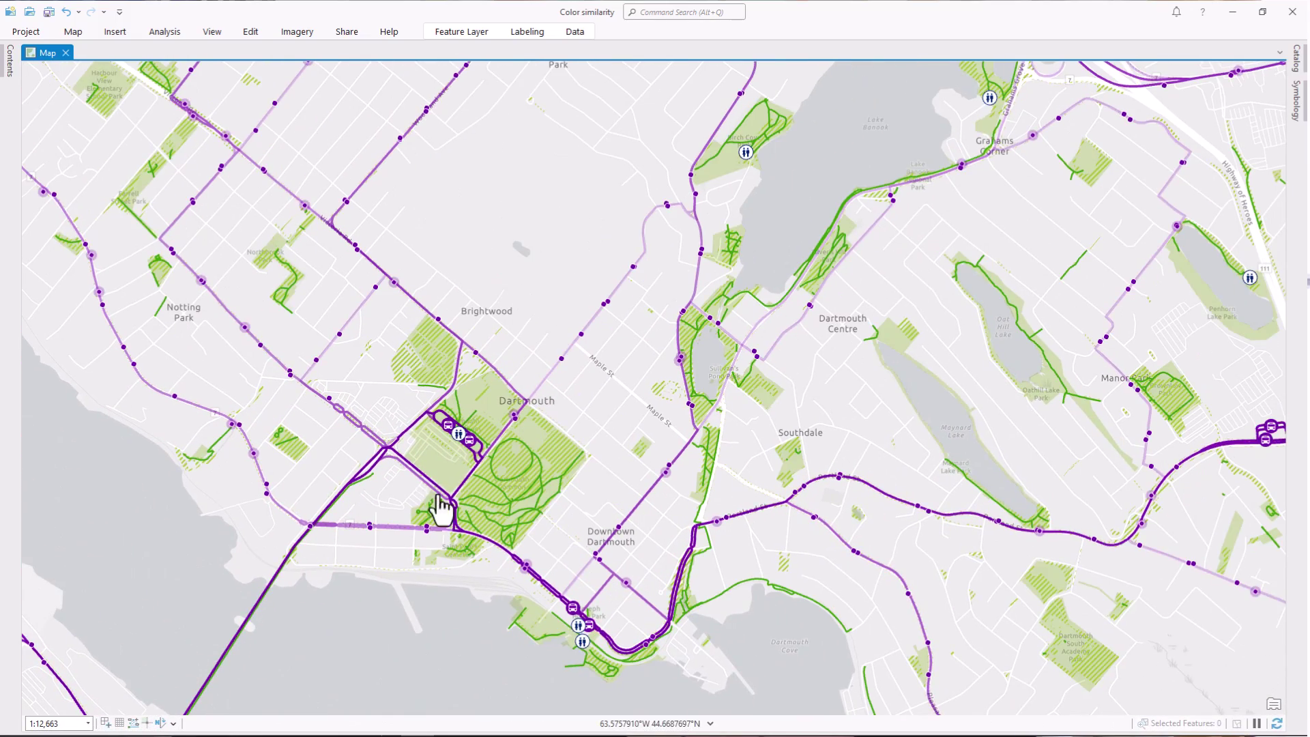
scroll(518, 526, up, 4)
drag(1091, 598, 406, 9)
drag(1203, 486, 459, 184)
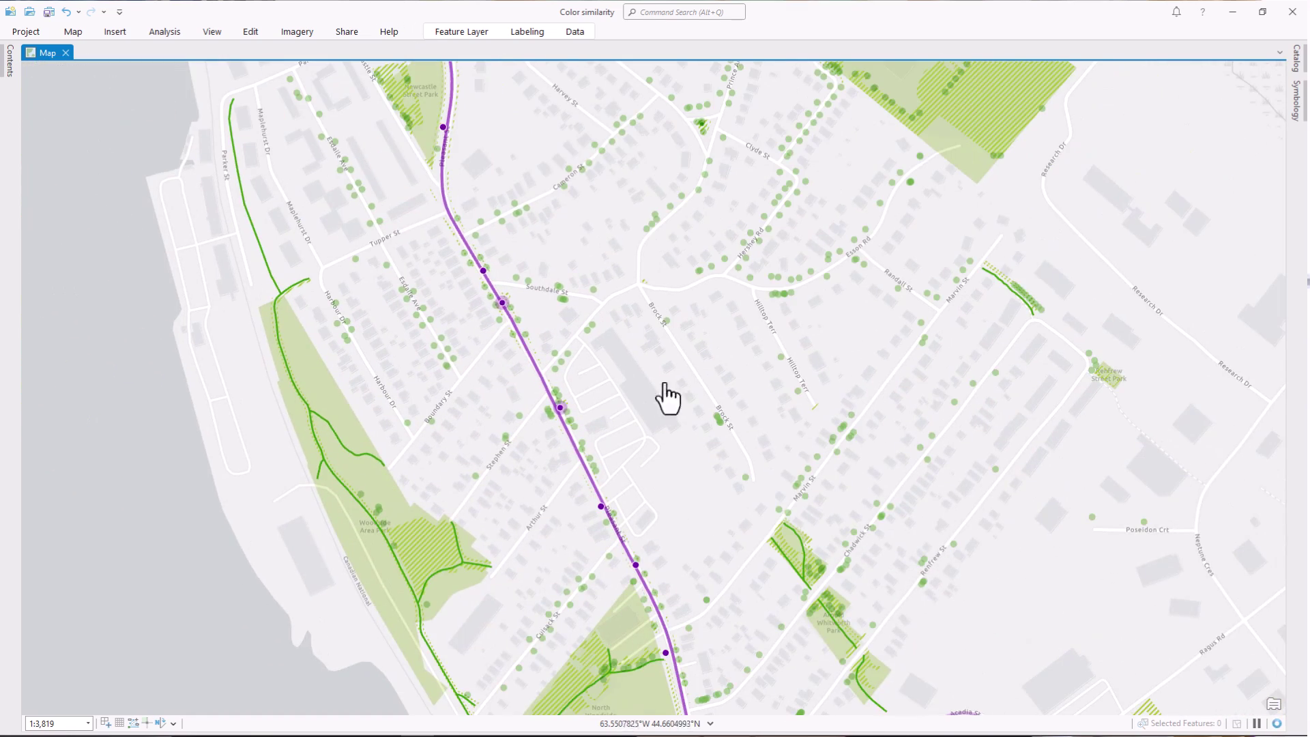
scroll(683, 392, down, 5)
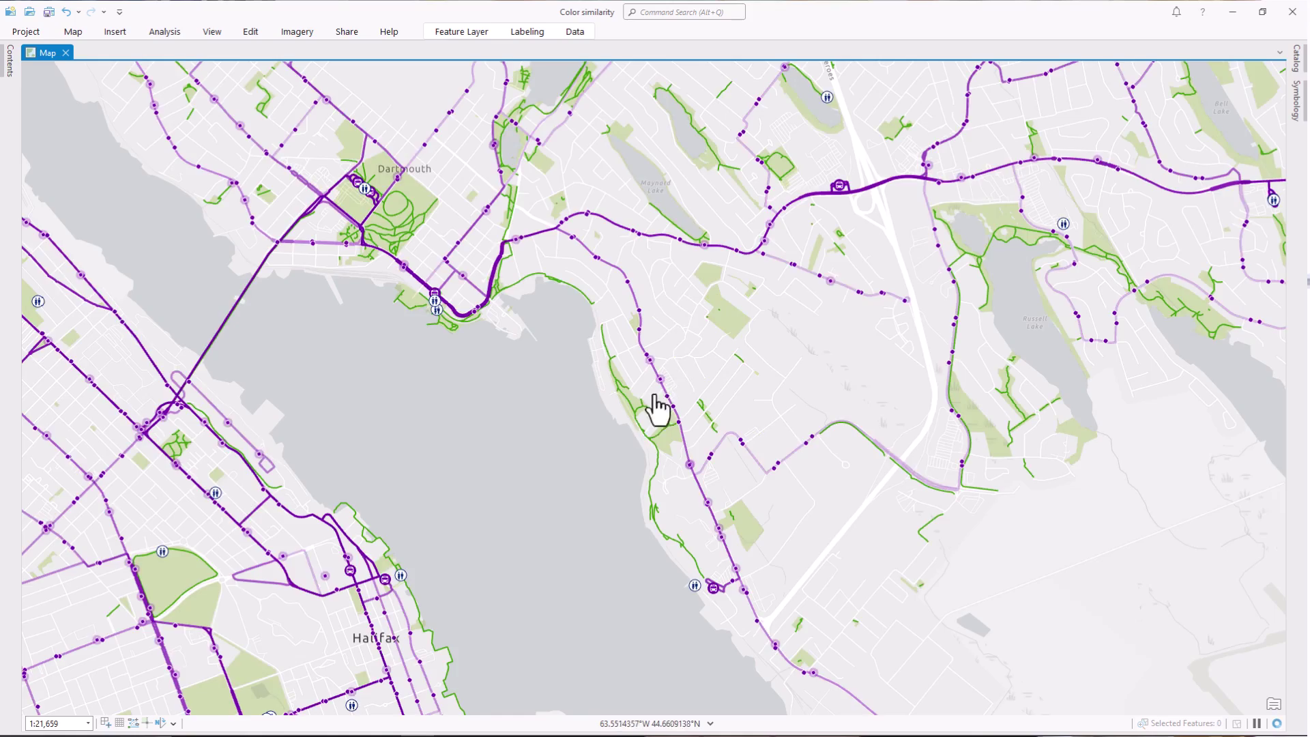
scroll(636, 462, down, 3)
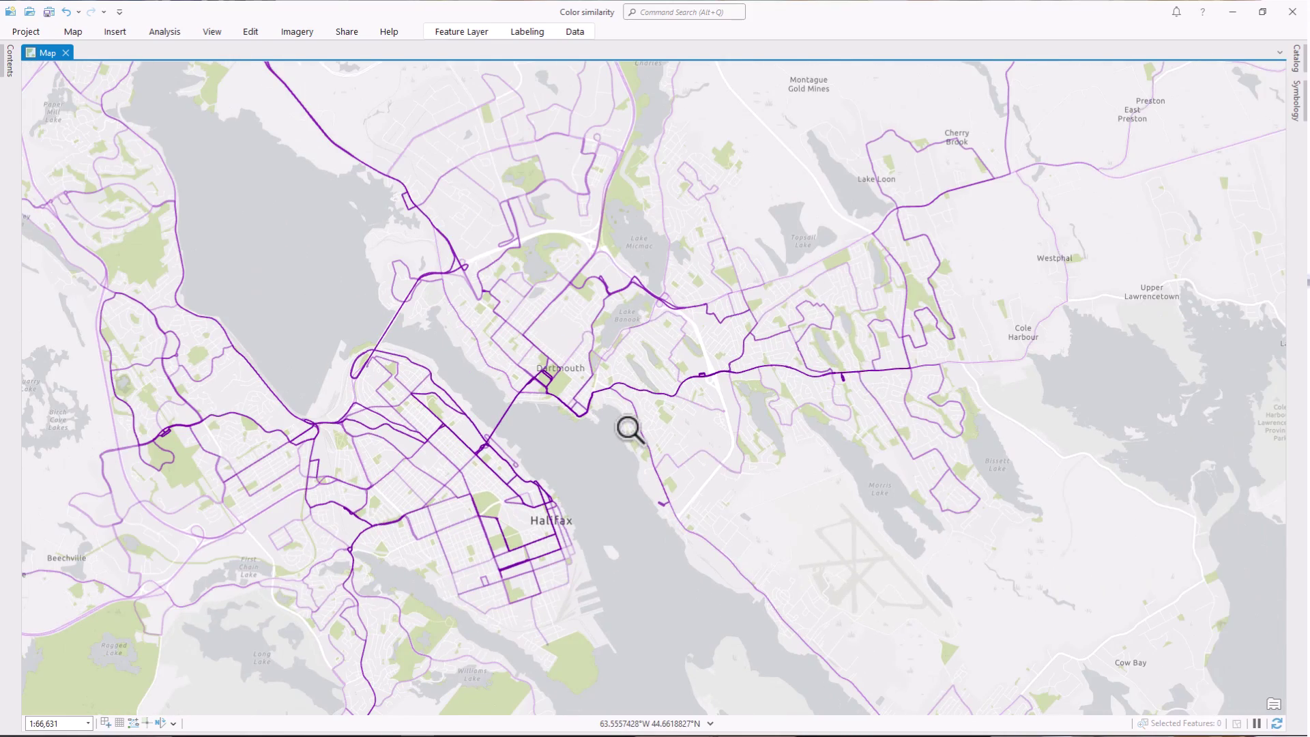